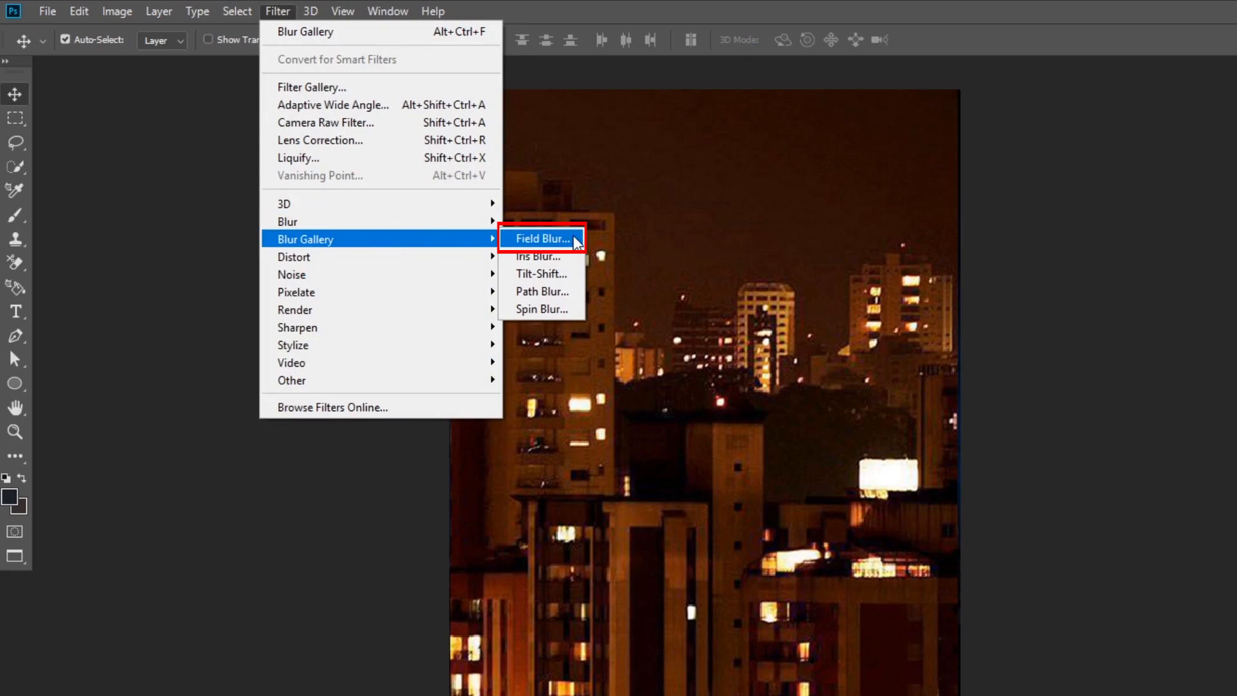
# Apply a Field Blur to the city photo with 71 px blur, 60% light bokeh and a slightly lowered upper light range limit
pyautogui.click(574, 238)
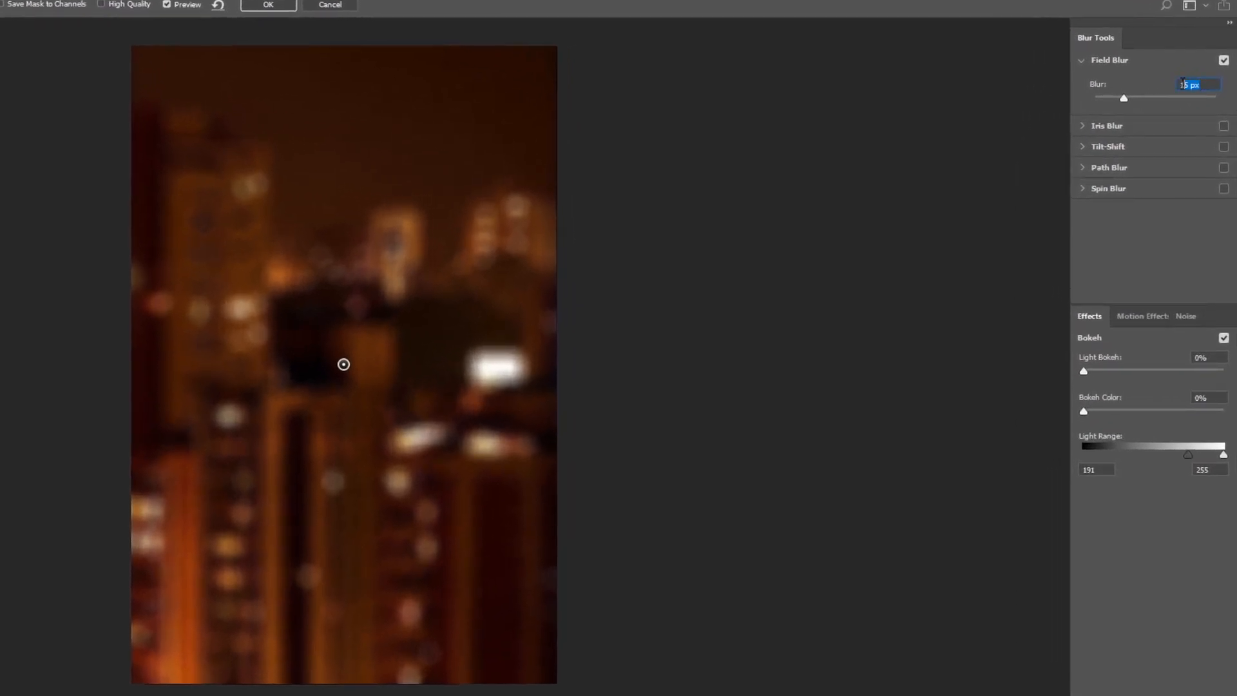
pyautogui.moveTo(1124, 102); pyautogui.dragTo(1152, 109)
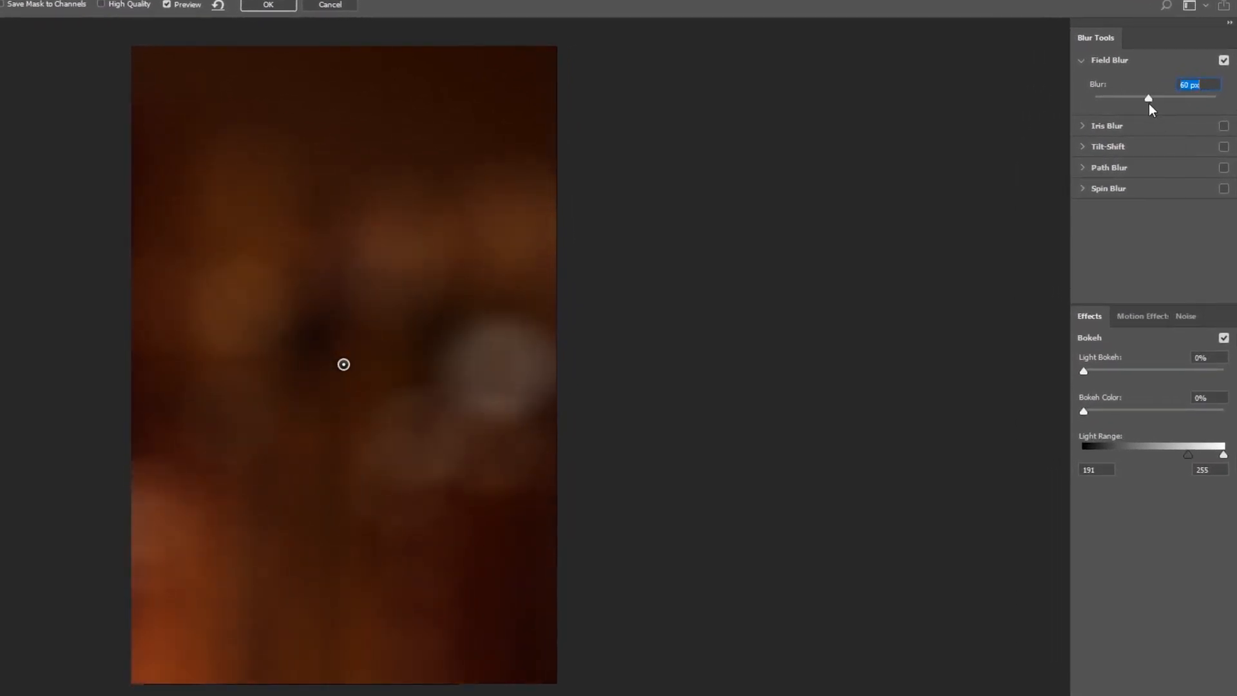
pyautogui.click(1201, 357)
pyautogui.moveTo(1083, 371); pyautogui.dragTo(1168, 369)
pyautogui.moveTo(1148, 97); pyautogui.dragTo(1150, 96)
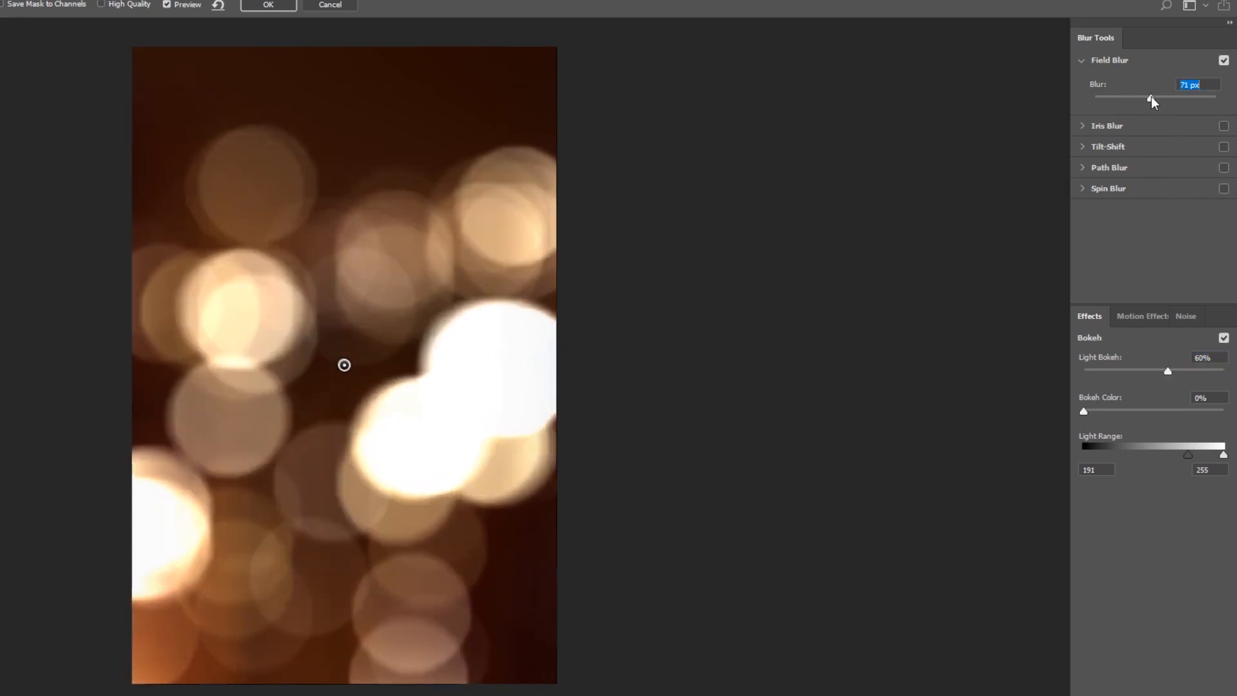
pyautogui.moveTo(1223, 455); pyautogui.dragTo(1210, 455)
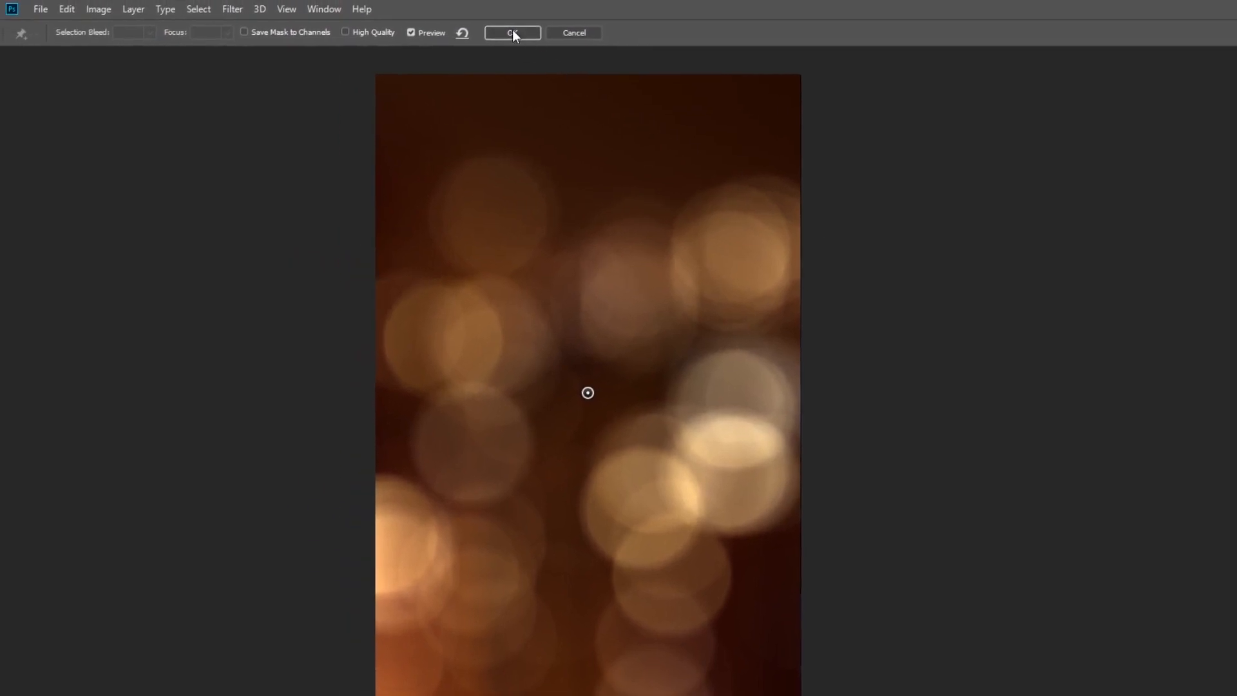
pyautogui.click(512, 33)
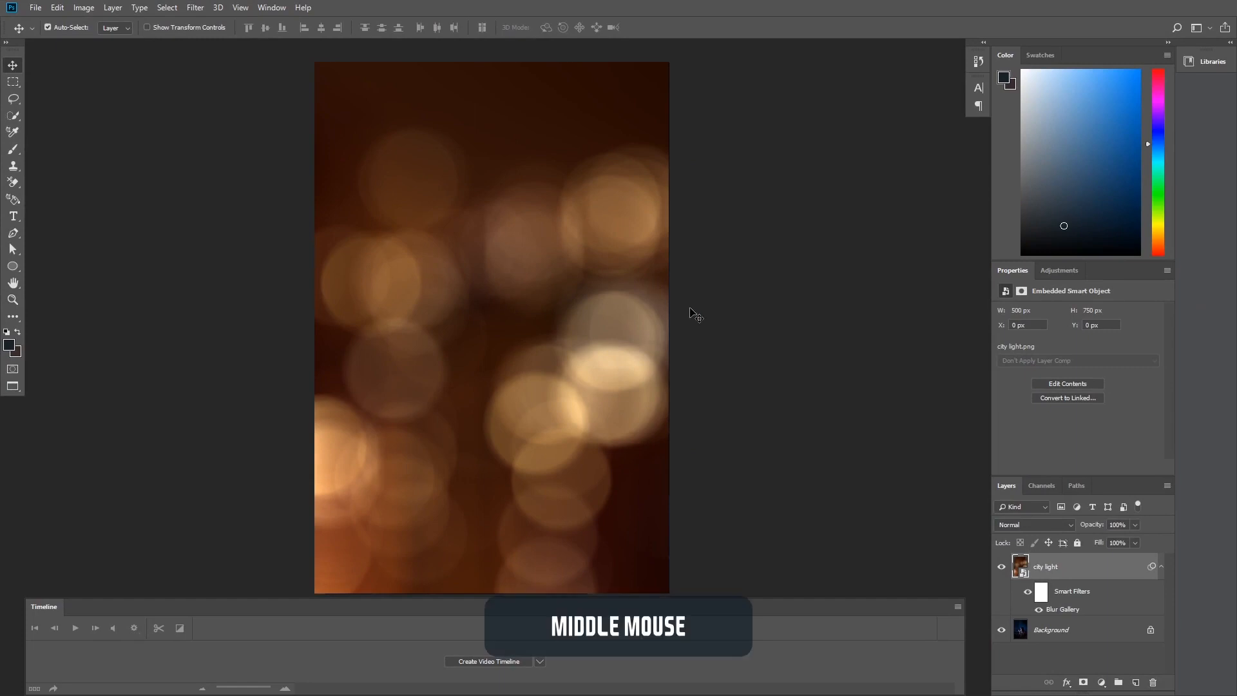
# Blend the city light layer in Screen mode and move it straight down to a Y position of 194 px
pyautogui.scroll(-1, 736, 329)
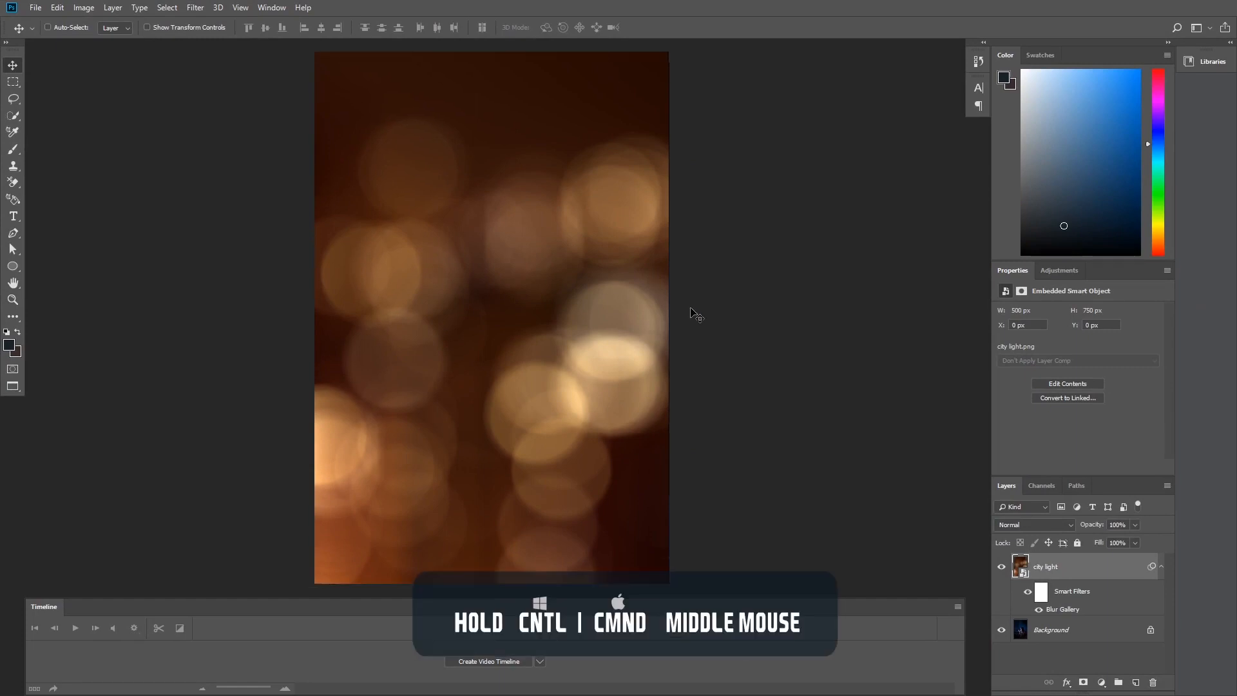
pyautogui.hscroll(1, 691, 309)
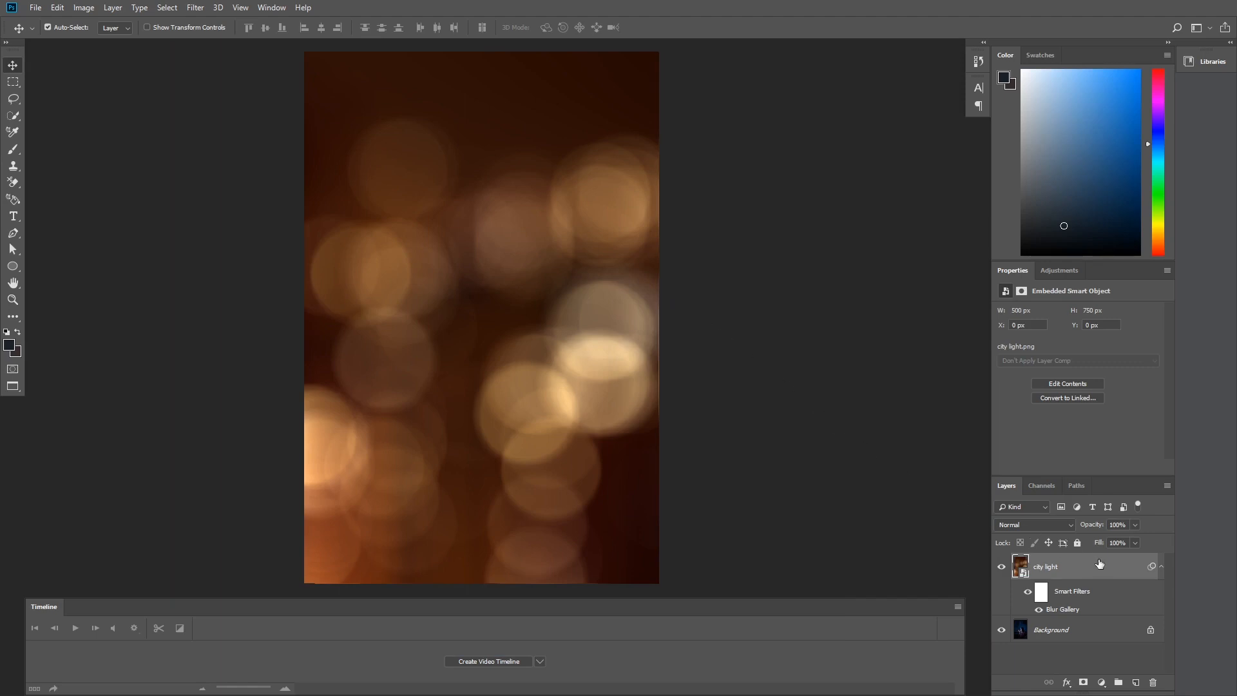
pyautogui.click(1048, 523)
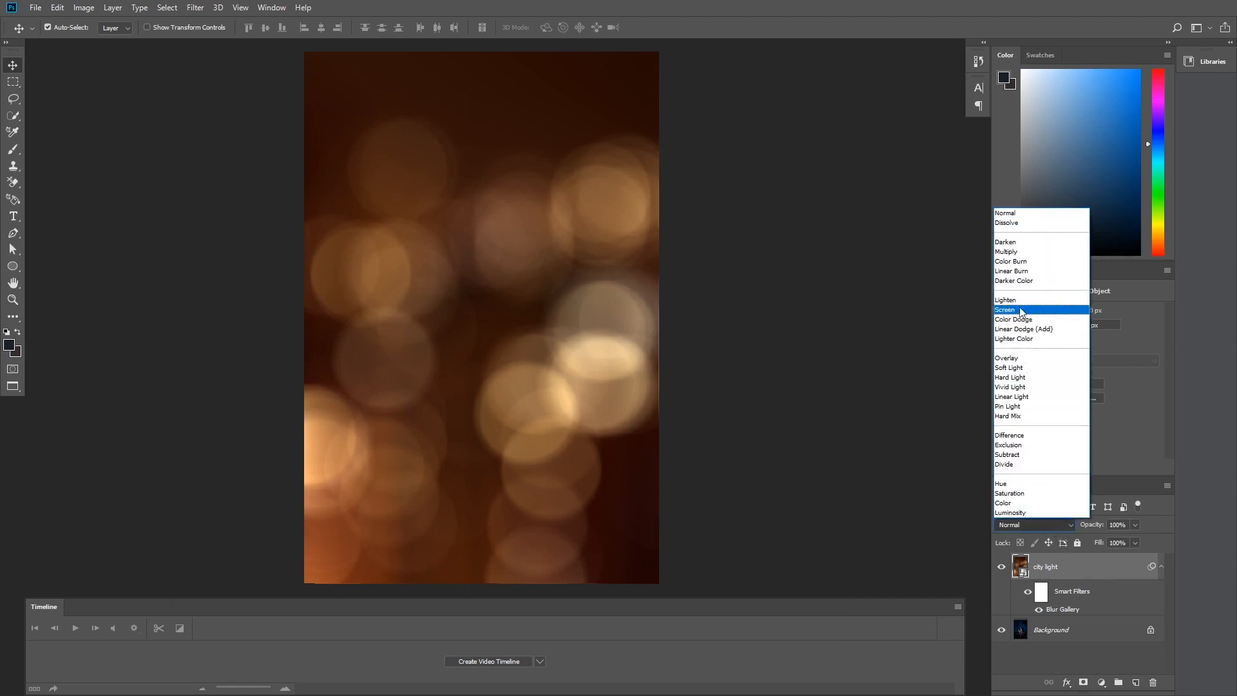
pyautogui.click(1065, 311)
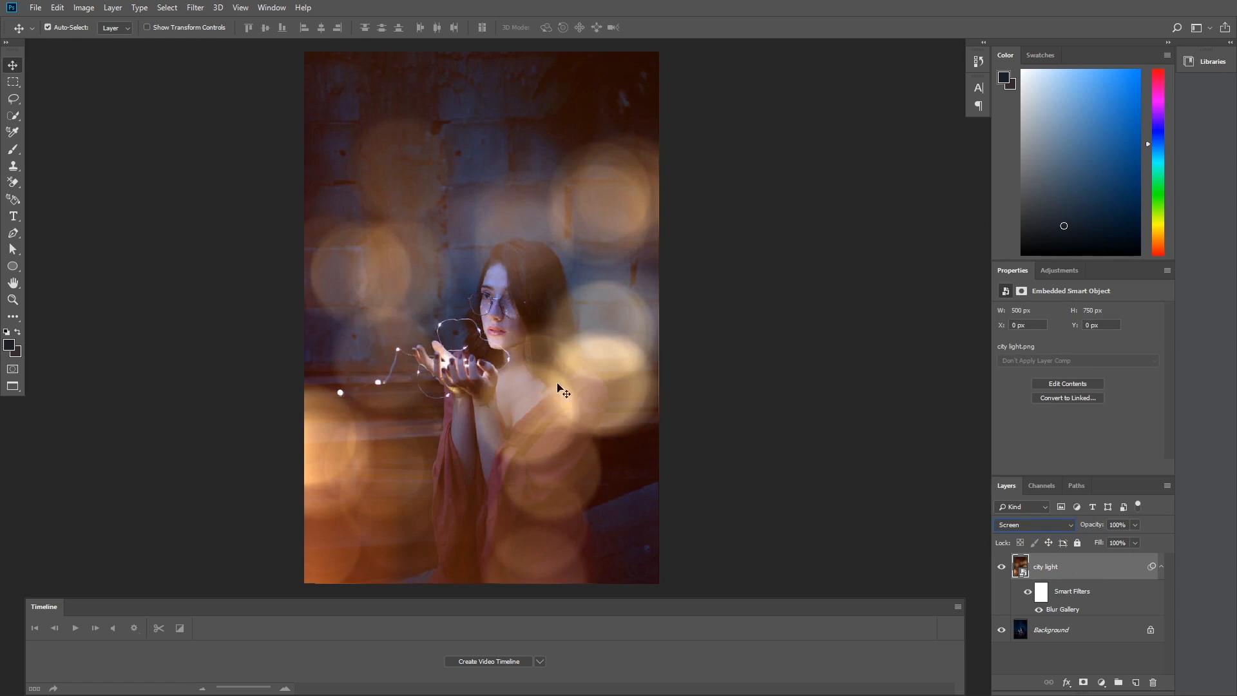
pyautogui.moveTo(609, 389); pyautogui.dragTo(610, 531)
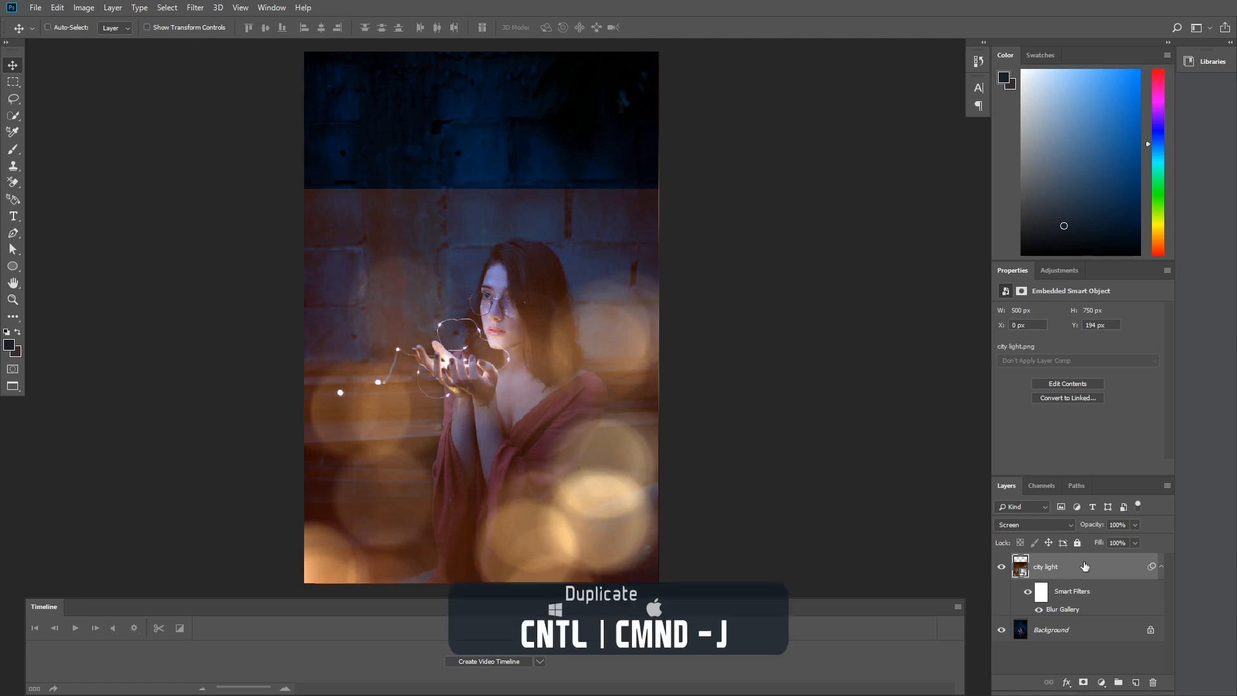
# Duplicate the city light layer, rotate the copy 180° and move it up to a Y position of -445 px
pyautogui.hotkey('ctrl', 'j')
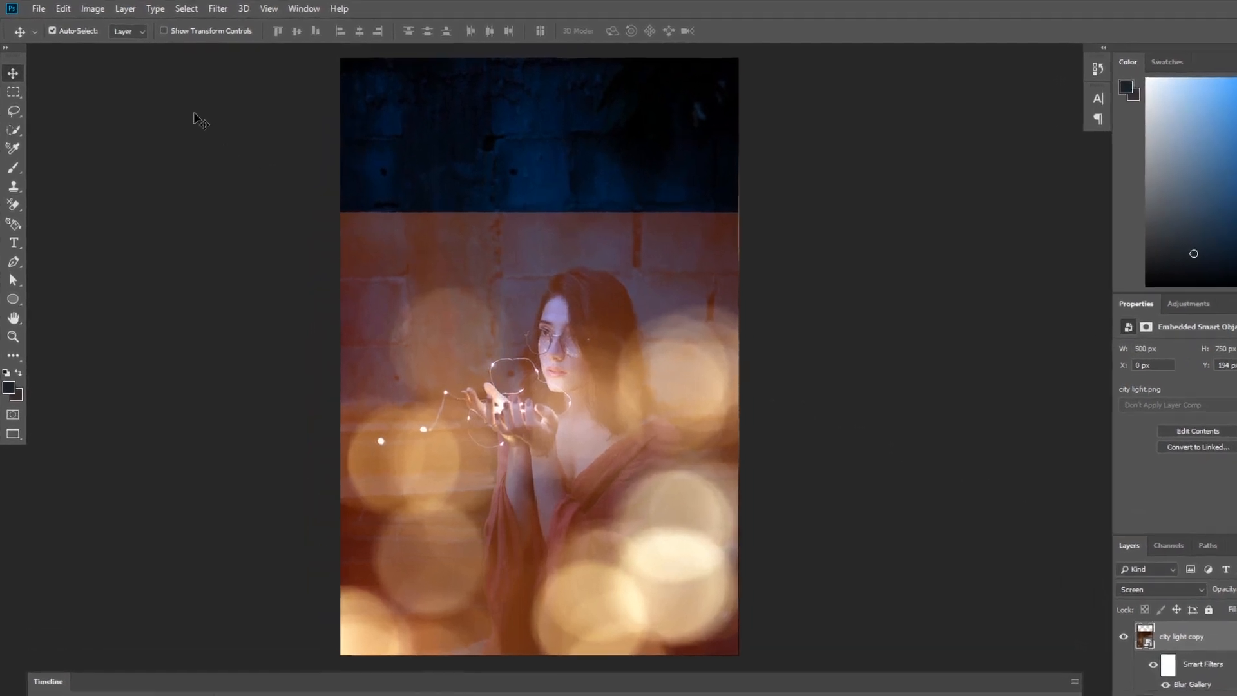
pyautogui.click(67, 10)
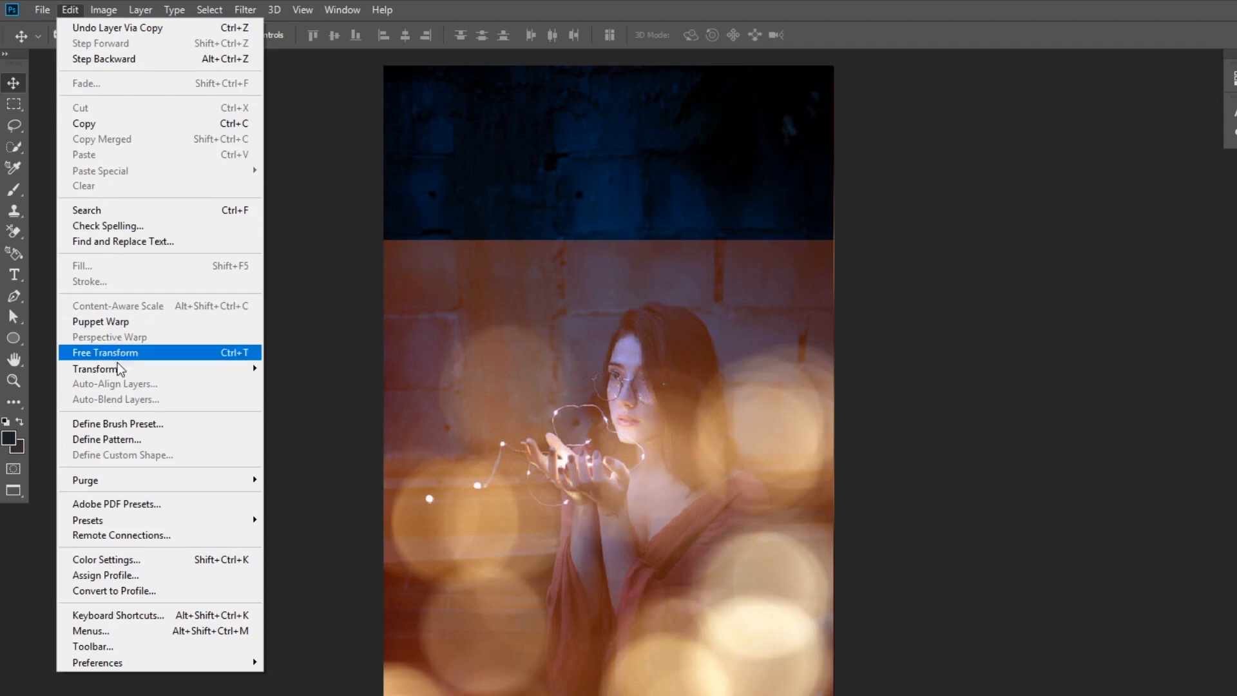
pyautogui.moveTo(119, 369)
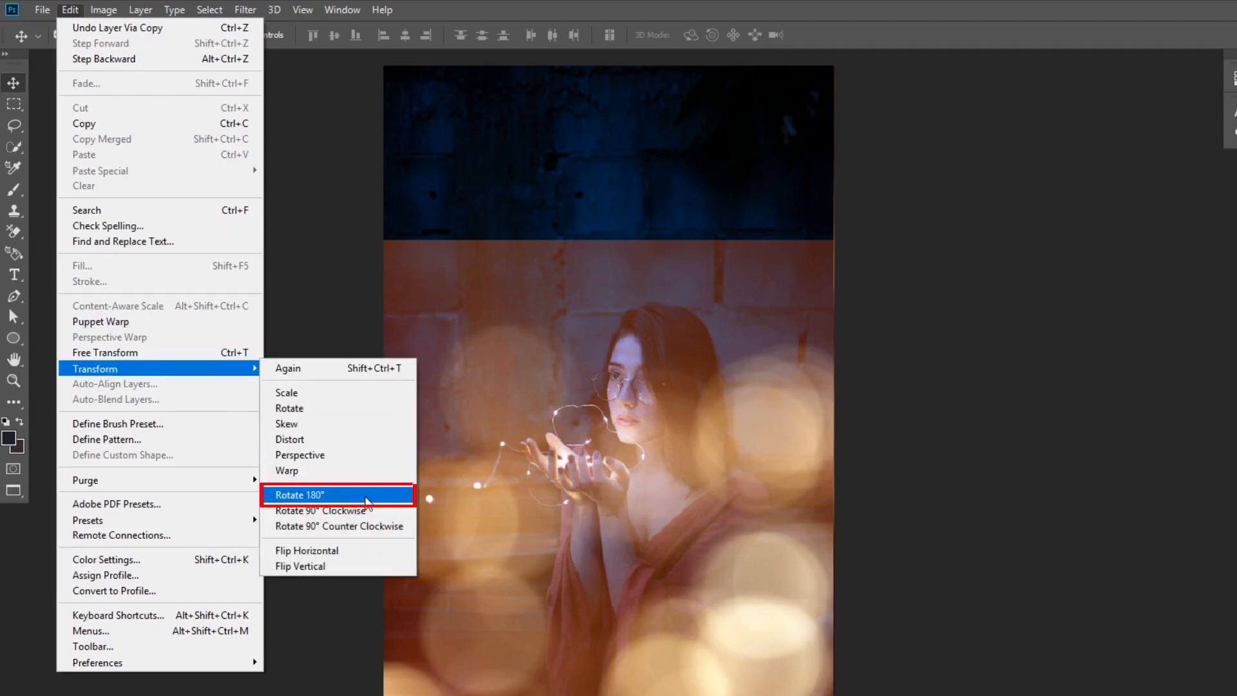
pyautogui.click(365, 496)
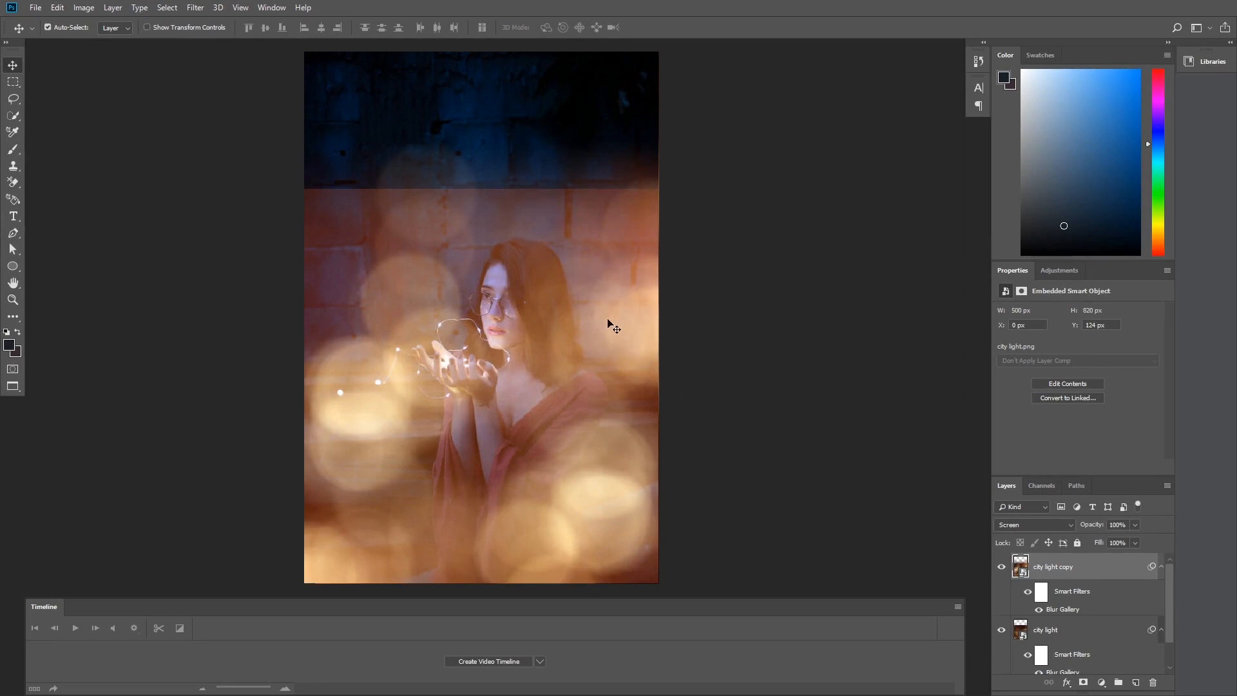
pyautogui.moveTo(577, 299); pyautogui.dragTo(578, 129)
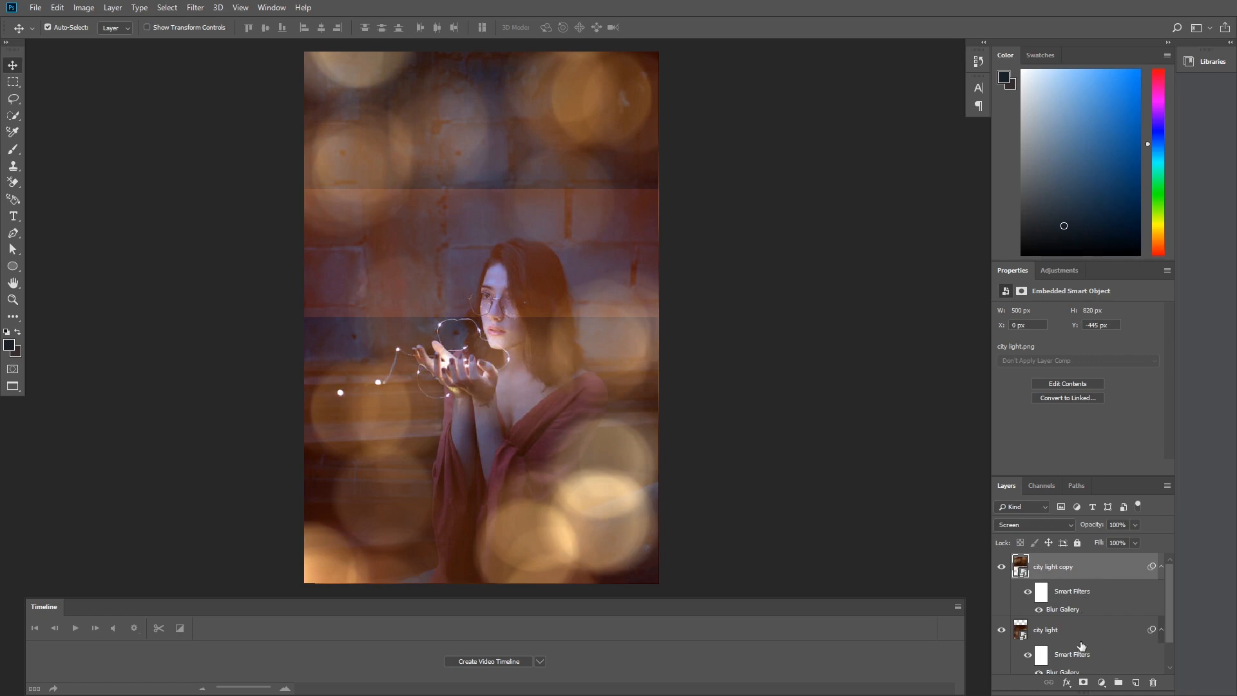
# Add a layer mask to the city light copy and paint out its hard lower edge with a black brush at size 60
pyautogui.click(1084, 683)
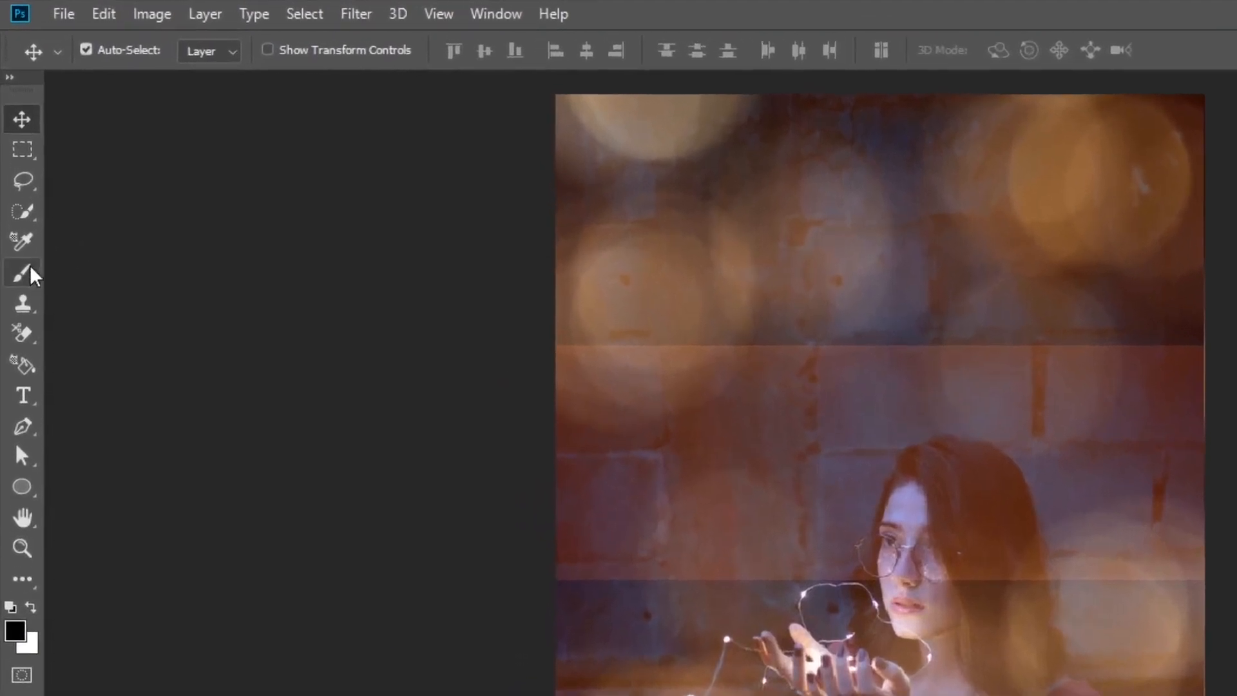
pyautogui.click(33, 275)
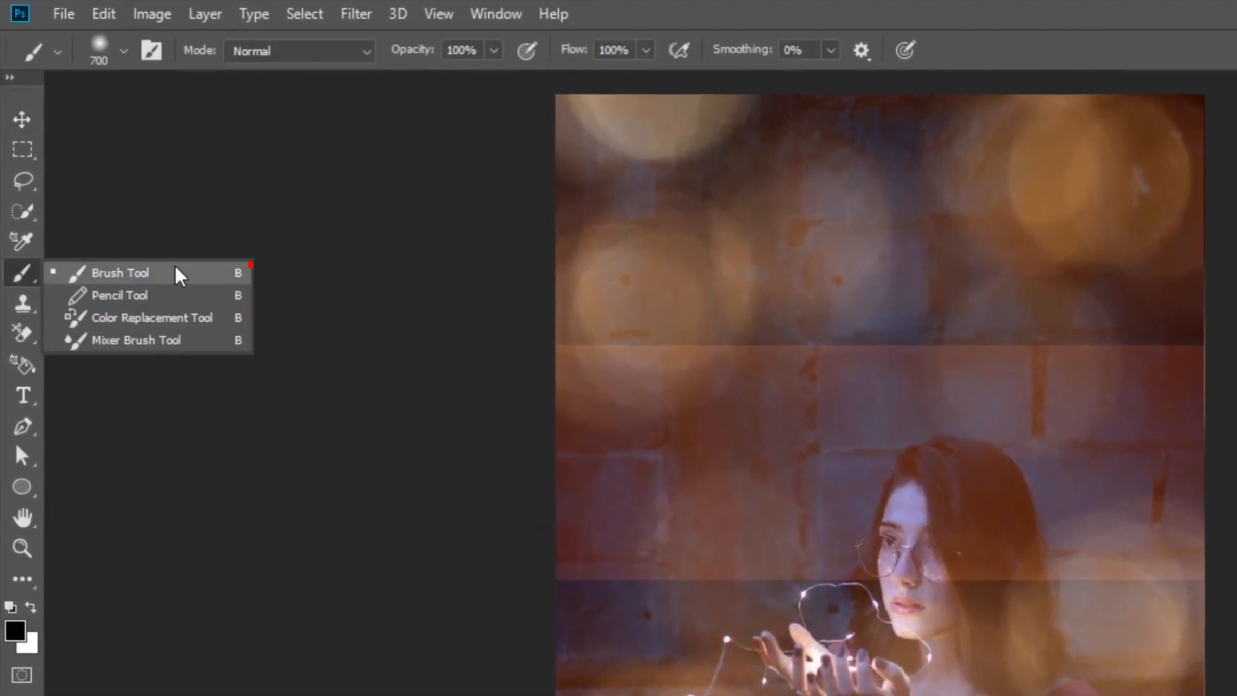
pyautogui.click(198, 274)
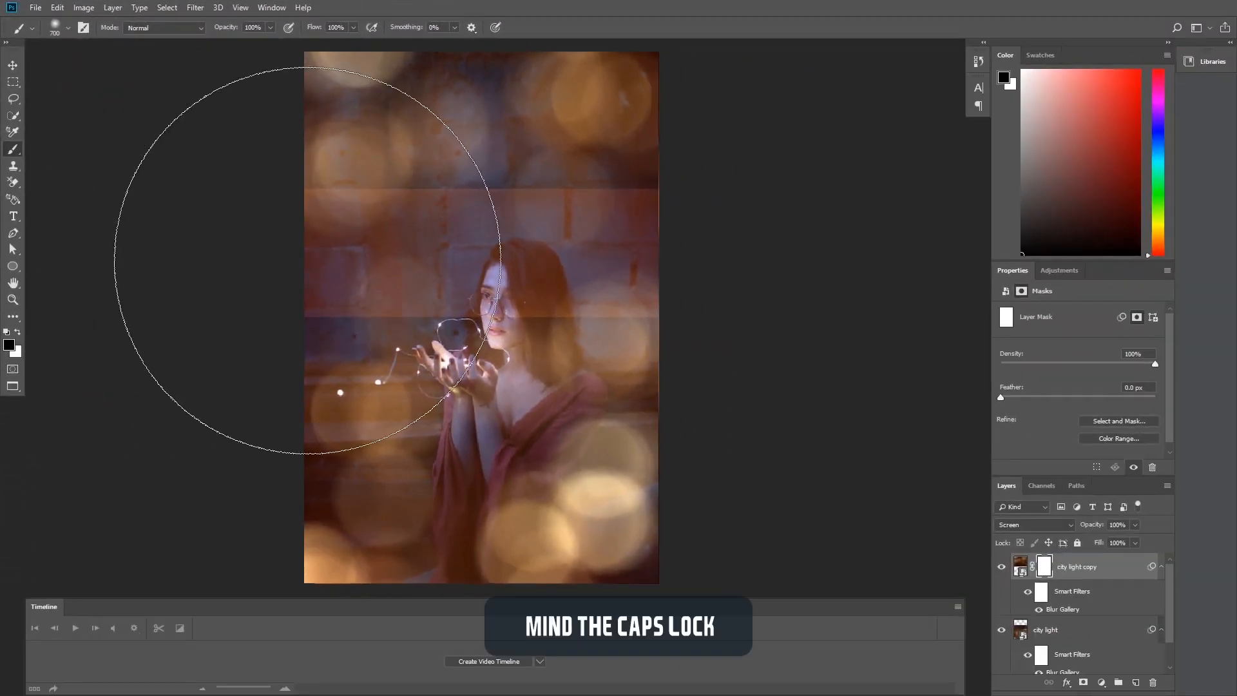
pyautogui.press('[')
pyautogui.press('[')
pyautogui.press('[')
pyautogui.press('[')
pyautogui.press('[')
pyautogui.press('[')
pyautogui.press('[')
pyautogui.press('[')
pyautogui.press('[')
pyautogui.press('[')
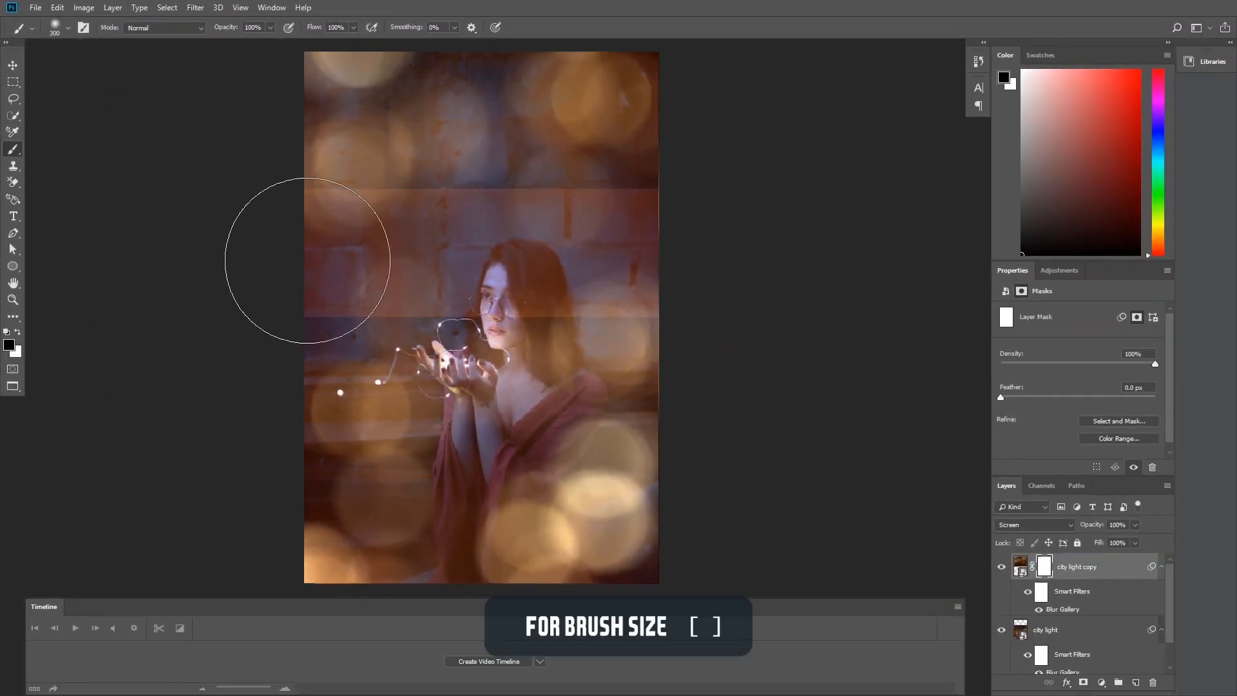
pyautogui.press('[')
pyautogui.press('[')
pyautogui.press('[')
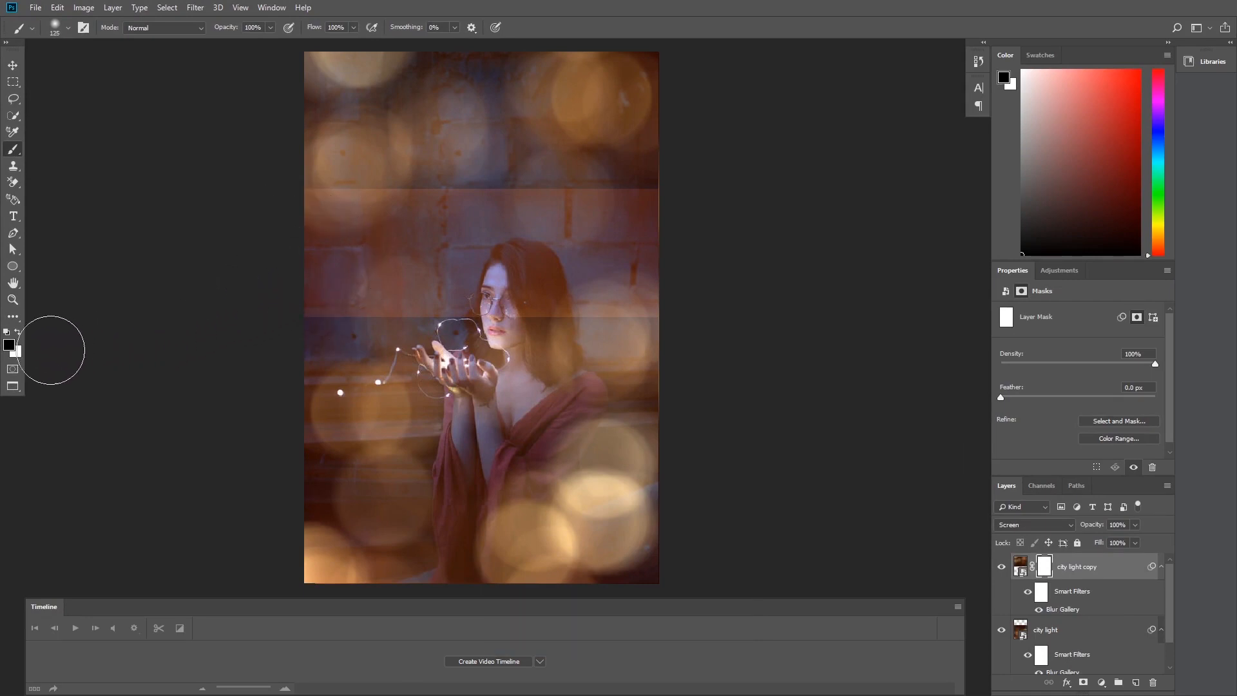
pyautogui.click(9, 346)
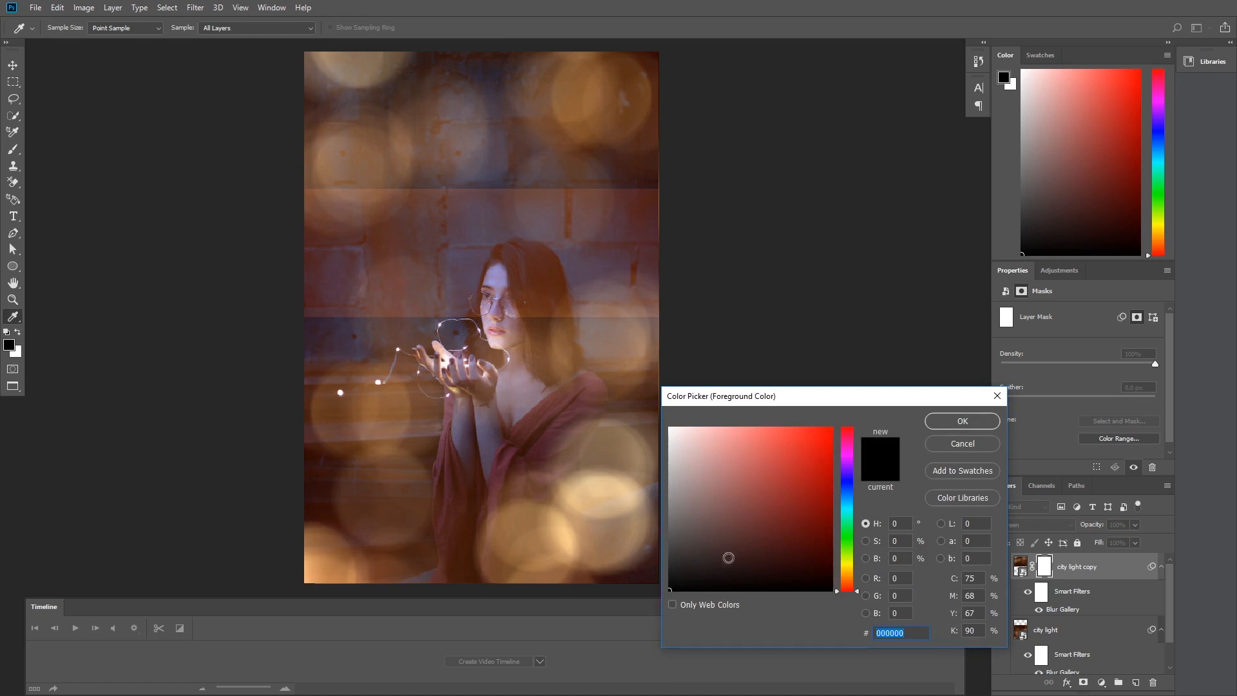
pyautogui.click(967, 421)
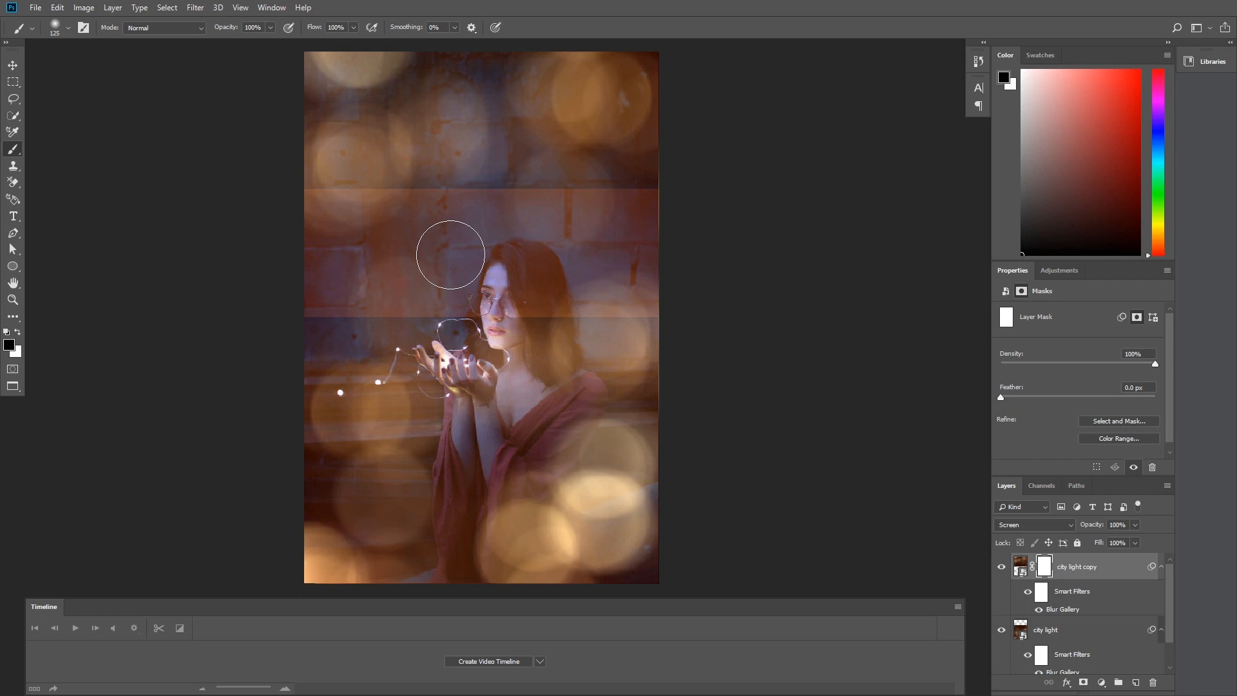
pyautogui.press('[')
pyautogui.press('[')
pyautogui.press('[')
pyautogui.press('[')
pyautogui.press('[')
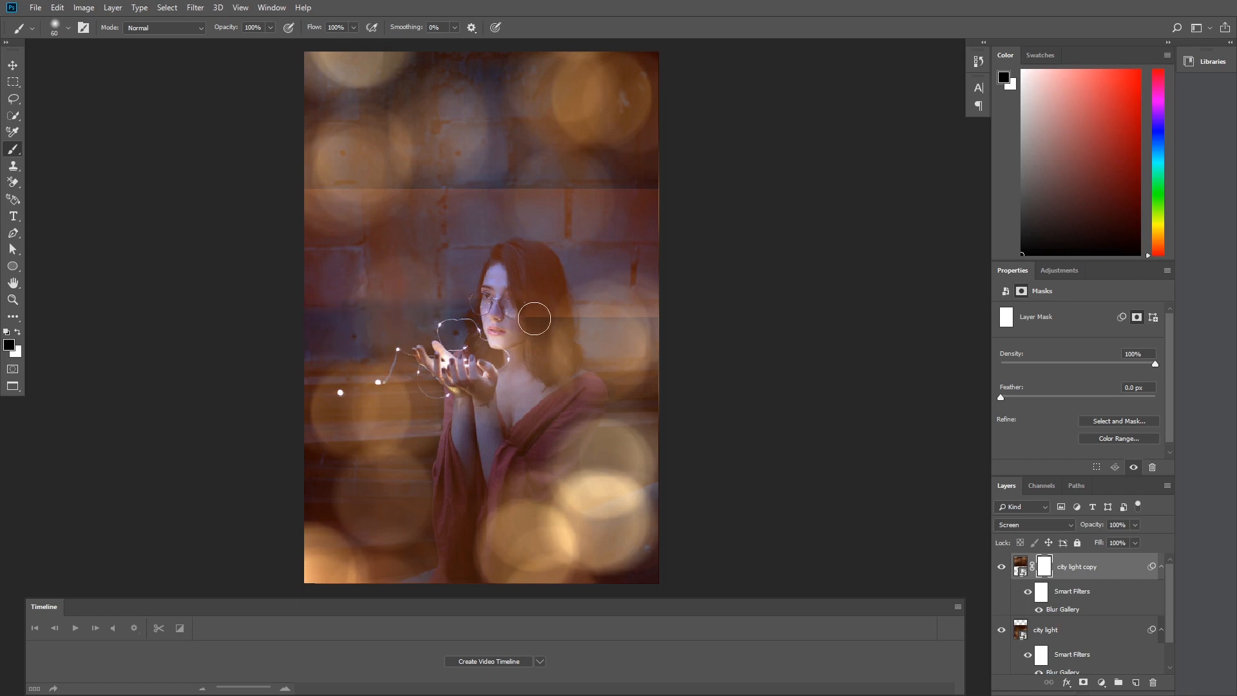
pyautogui.moveTo(297, 311); pyautogui.dragTo(165, 350)
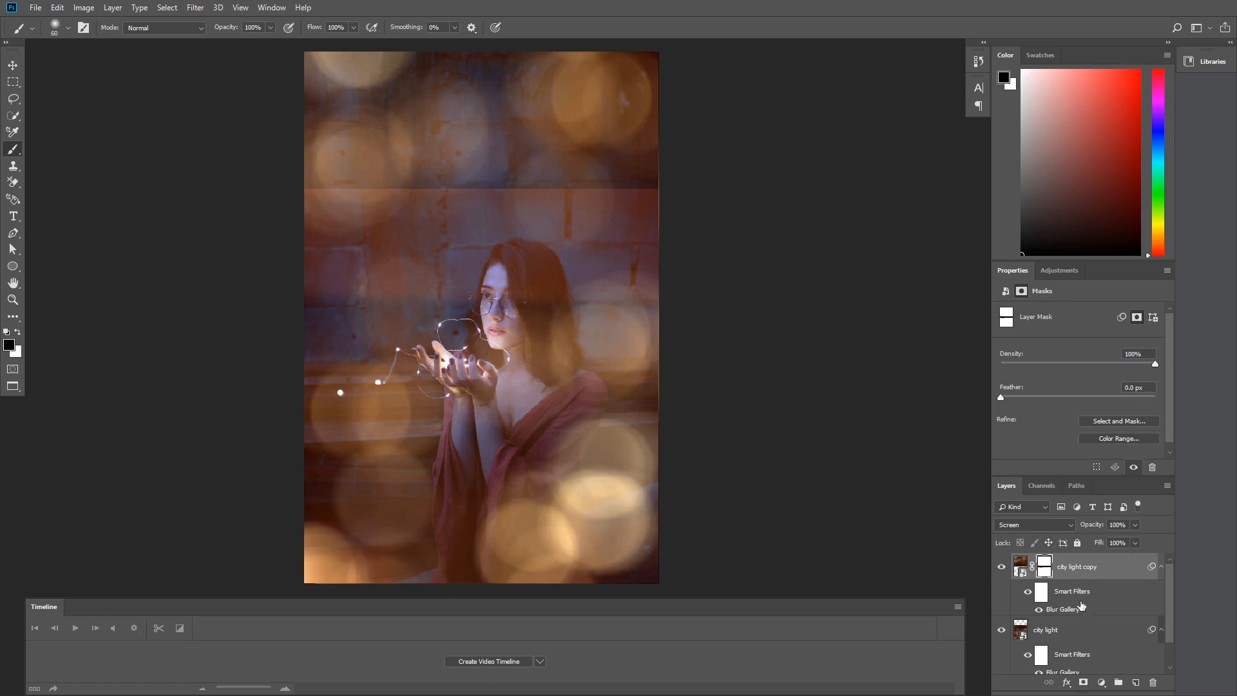
# Add a layer mask to the city light layer and paint black across the image along its hard upper edge
pyautogui.click(1064, 635)
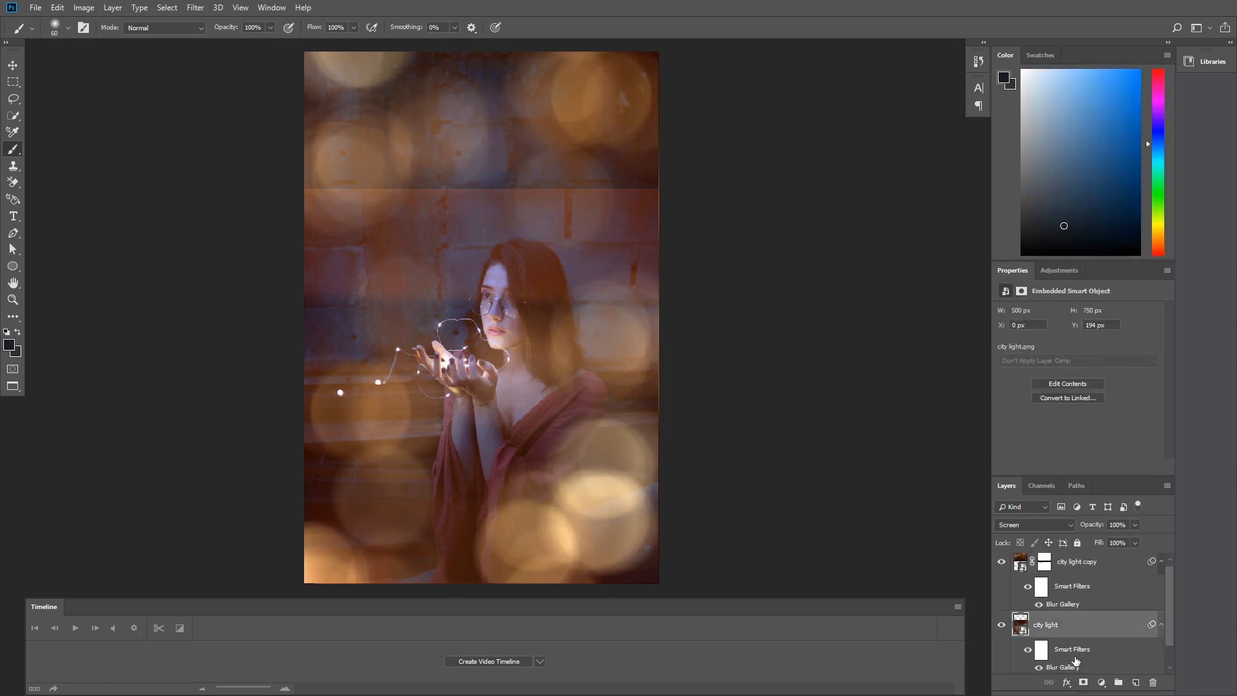
pyautogui.click(1083, 682)
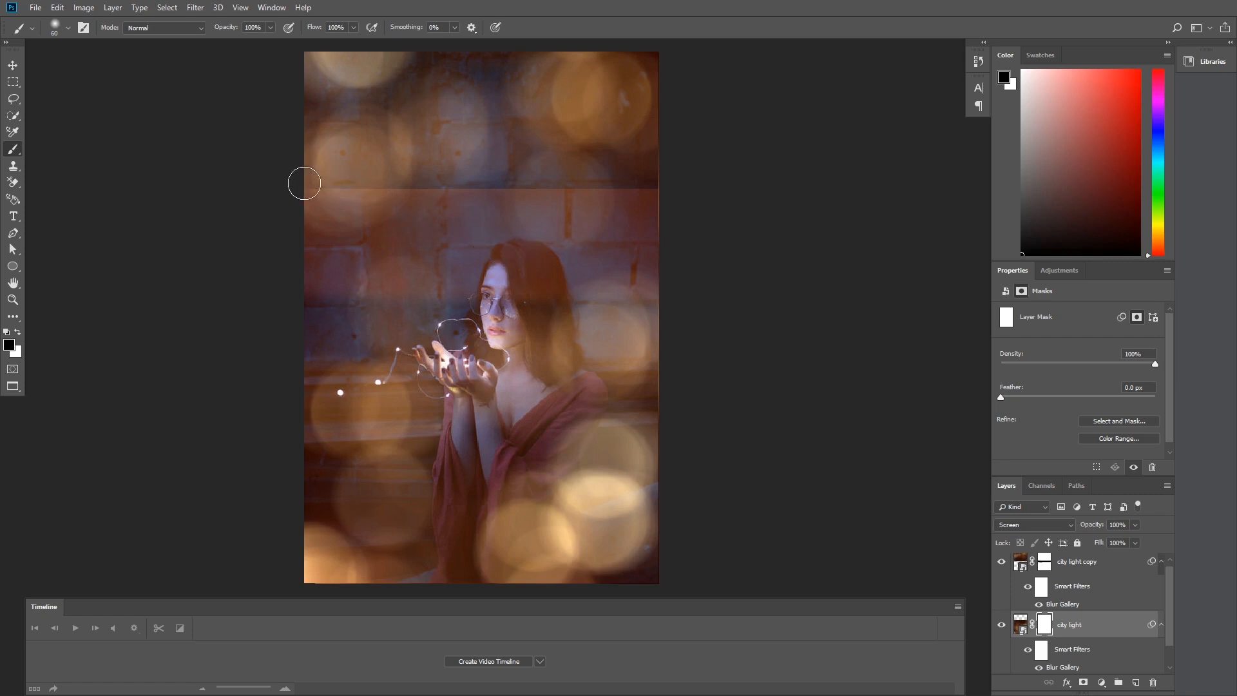
pyautogui.moveTo(307, 185); pyautogui.dragTo(668, 185)
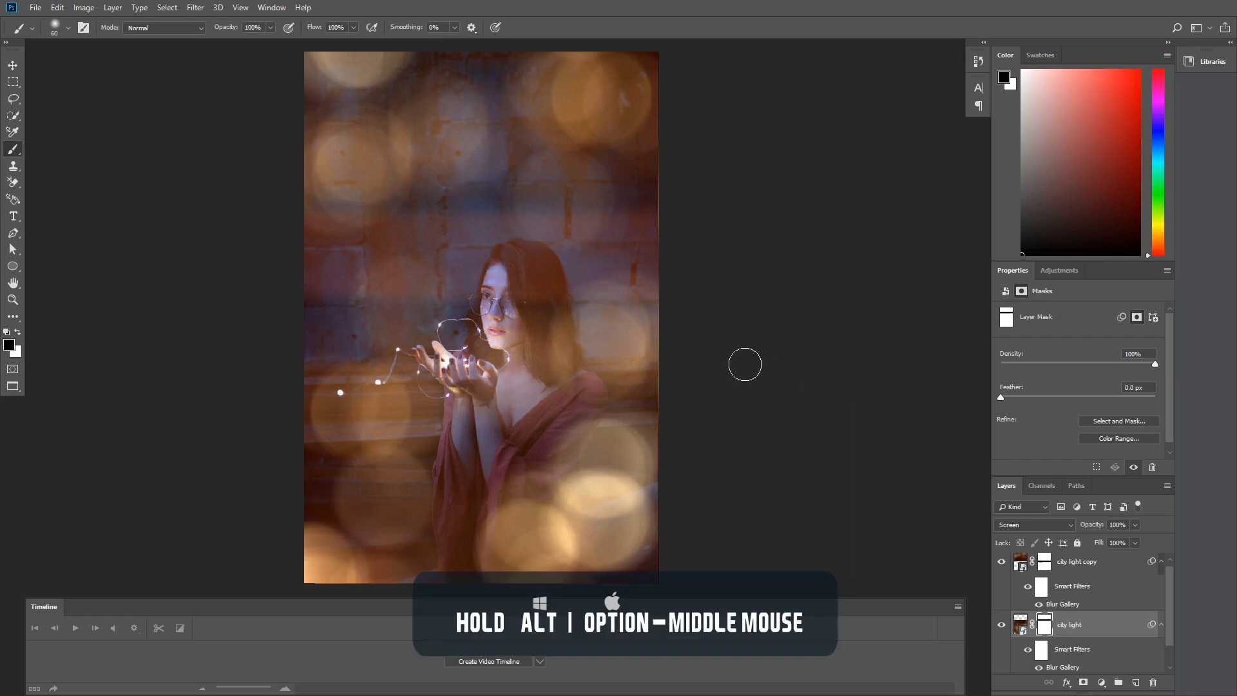
# Enlarge the brush to size 700 and mask the bokeh over the woman on the city light layer with one centred dab
pyautogui.scroll(-2, 745, 365)
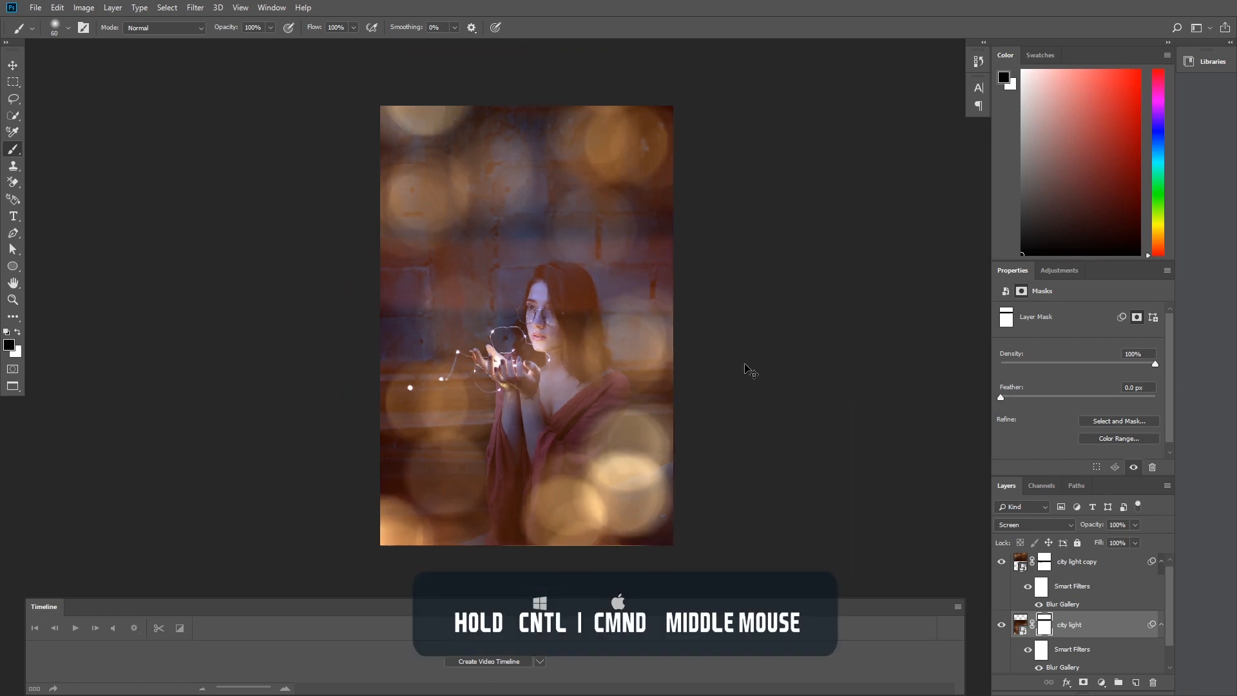
pyautogui.hscroll(2, 747, 369)
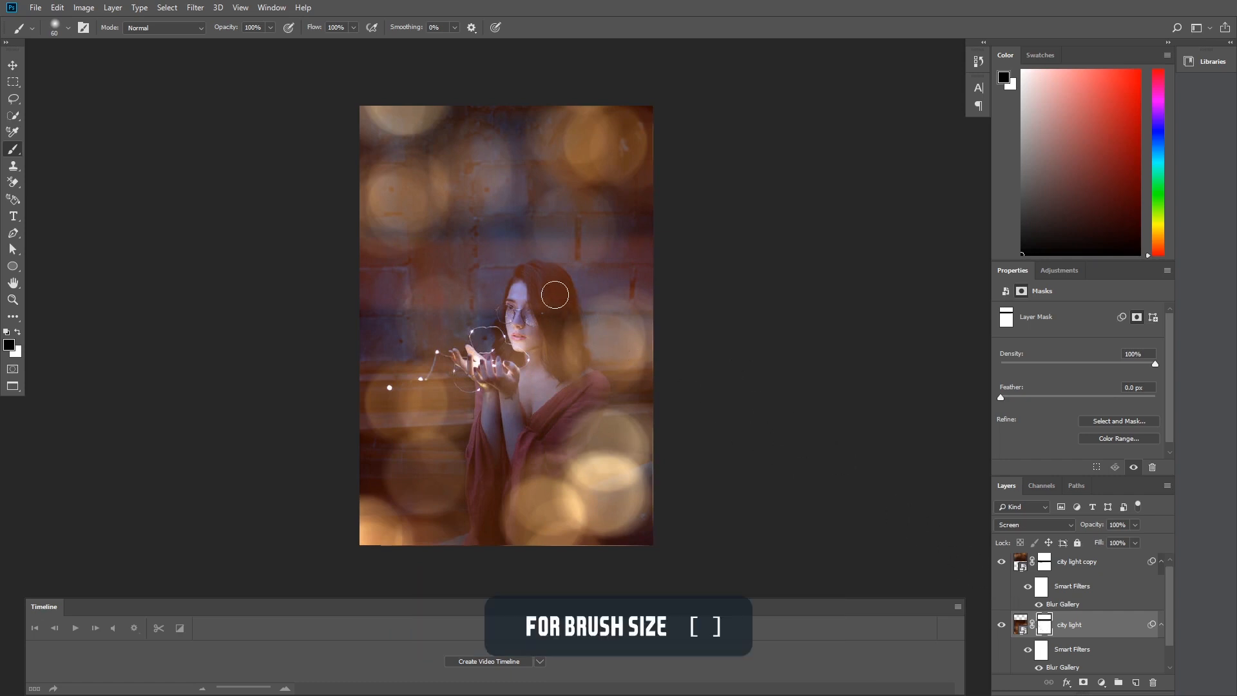
pyautogui.press(']')
pyautogui.press(']')
pyautogui.press(']')
pyautogui.press(']')
pyautogui.press(']')
pyautogui.press(']')
pyautogui.press(']')
pyautogui.press(']')
pyautogui.press(']')
pyautogui.press(']')
pyautogui.press(']')
pyautogui.press(']')
pyautogui.press(']')
pyautogui.press(']')
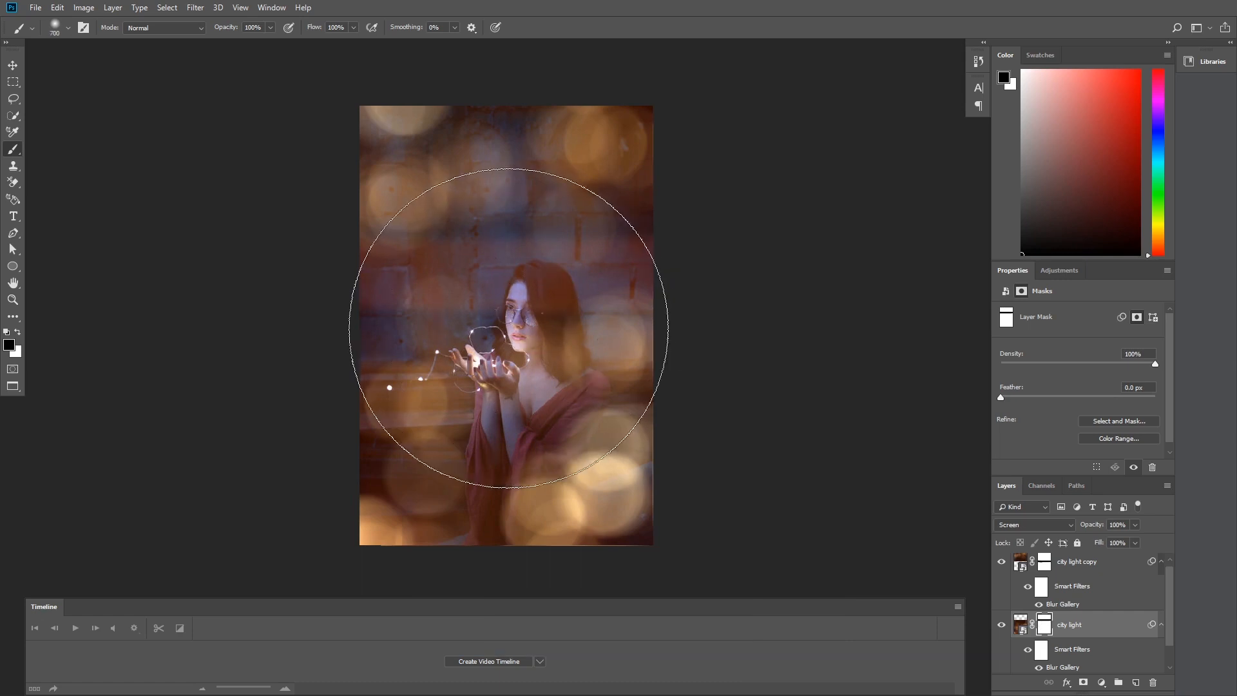
pyautogui.click(508, 328)
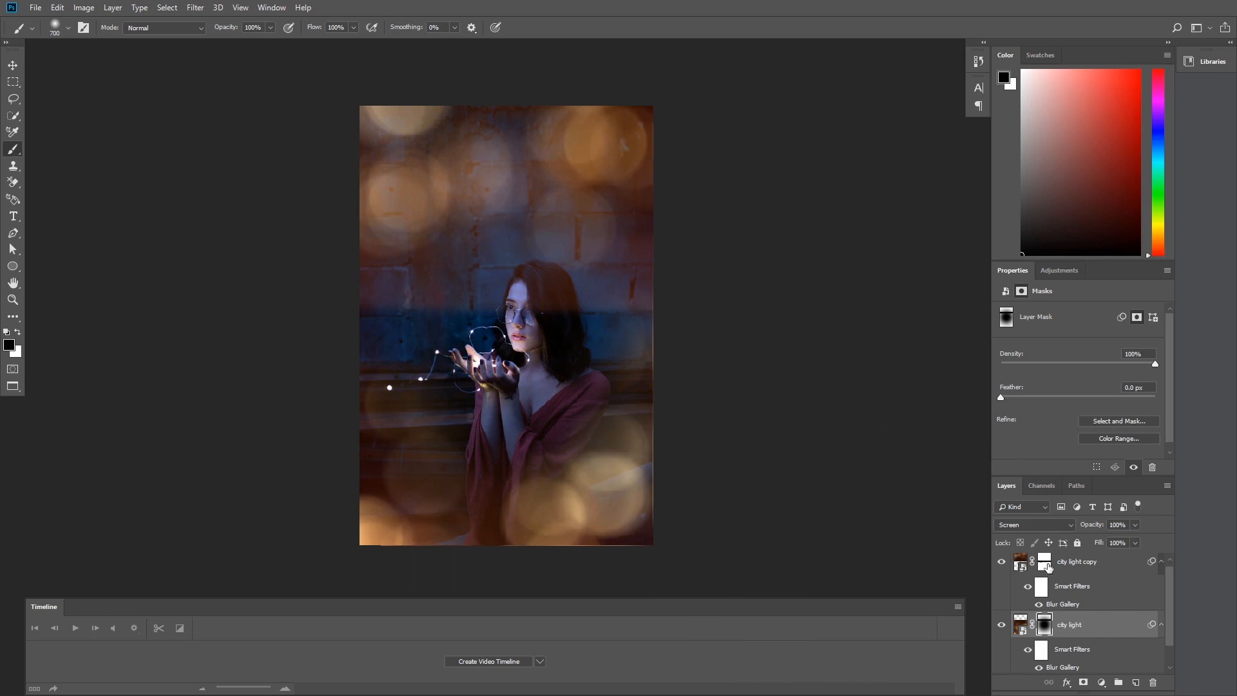
# Mask the bokeh over the woman on the city light copy with a centred black dab, and collapse both layers' smart filter lists
pyautogui.click(1045, 562)
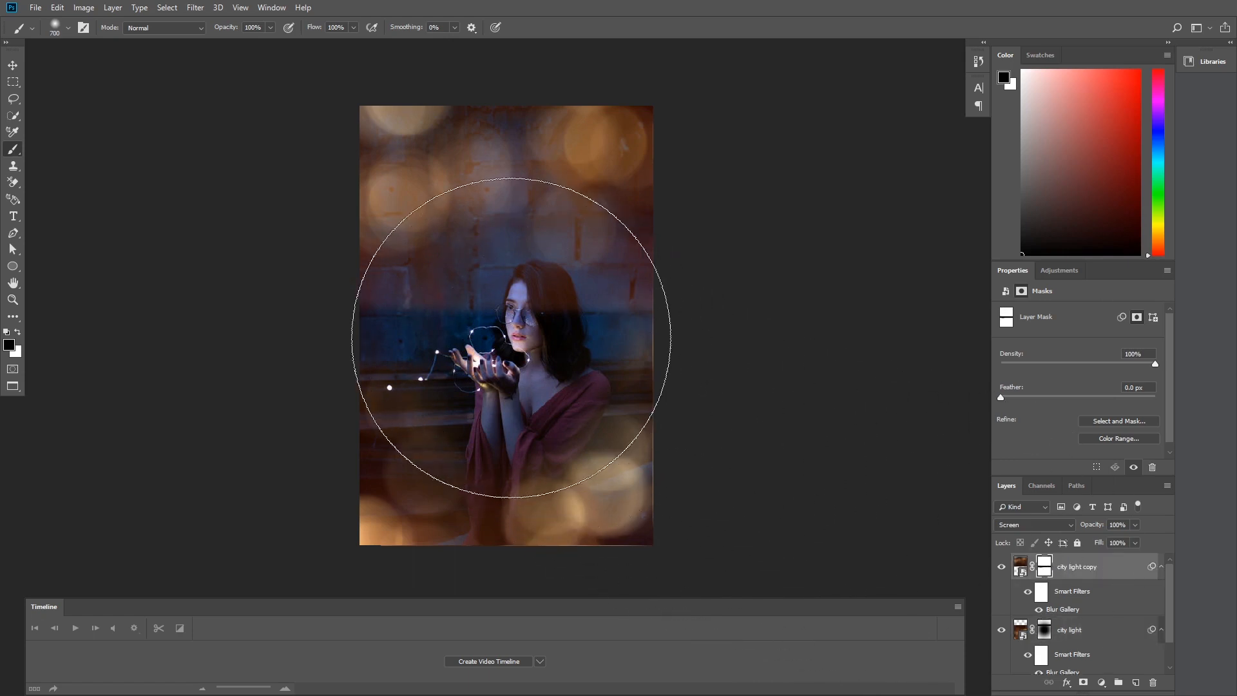
pyautogui.click(508, 334)
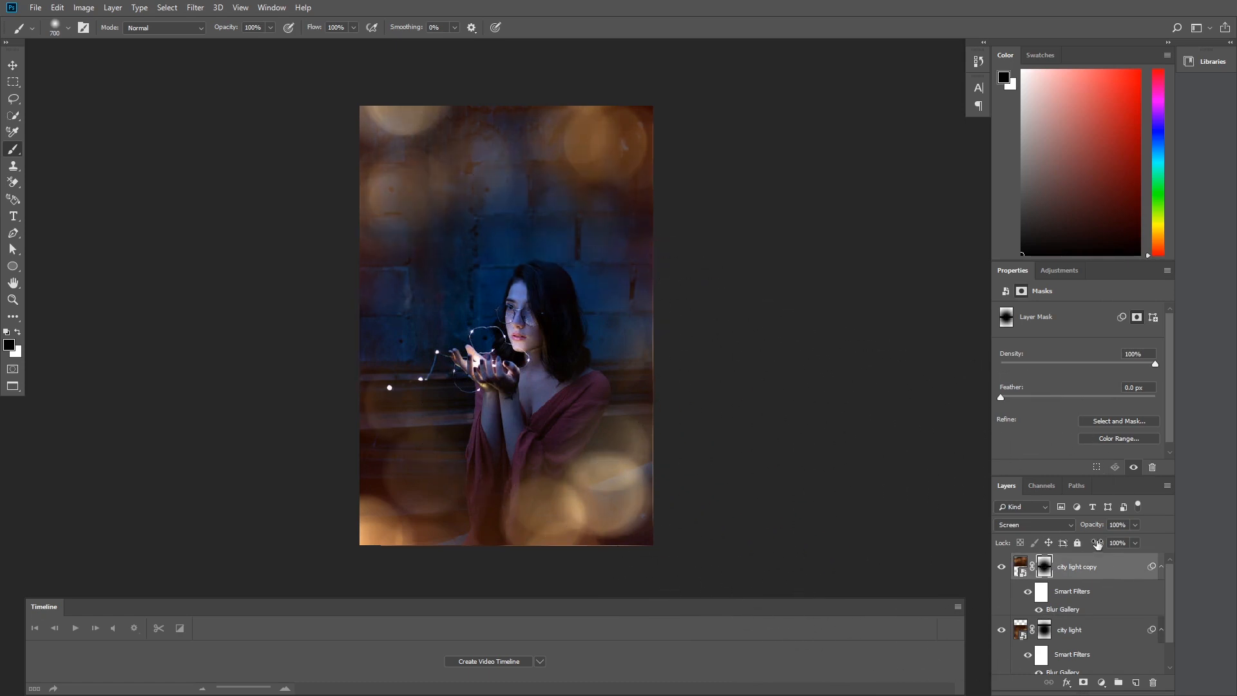
pyautogui.click(1162, 567)
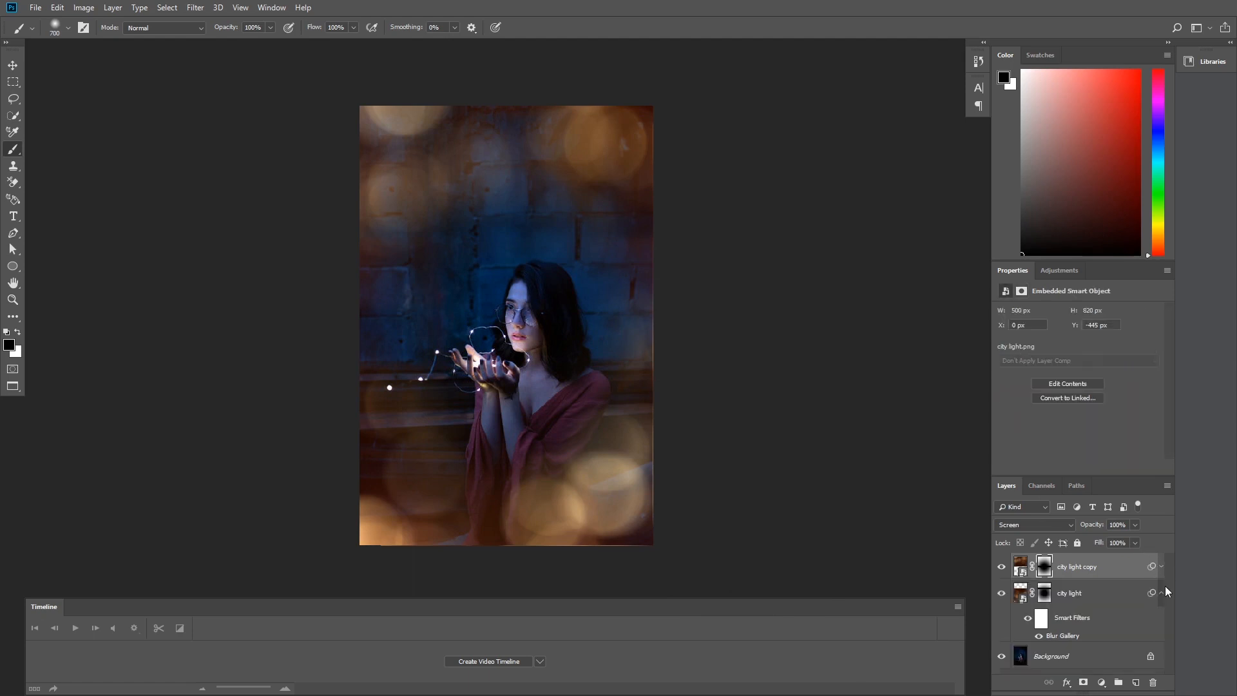
pyautogui.click(1162, 593)
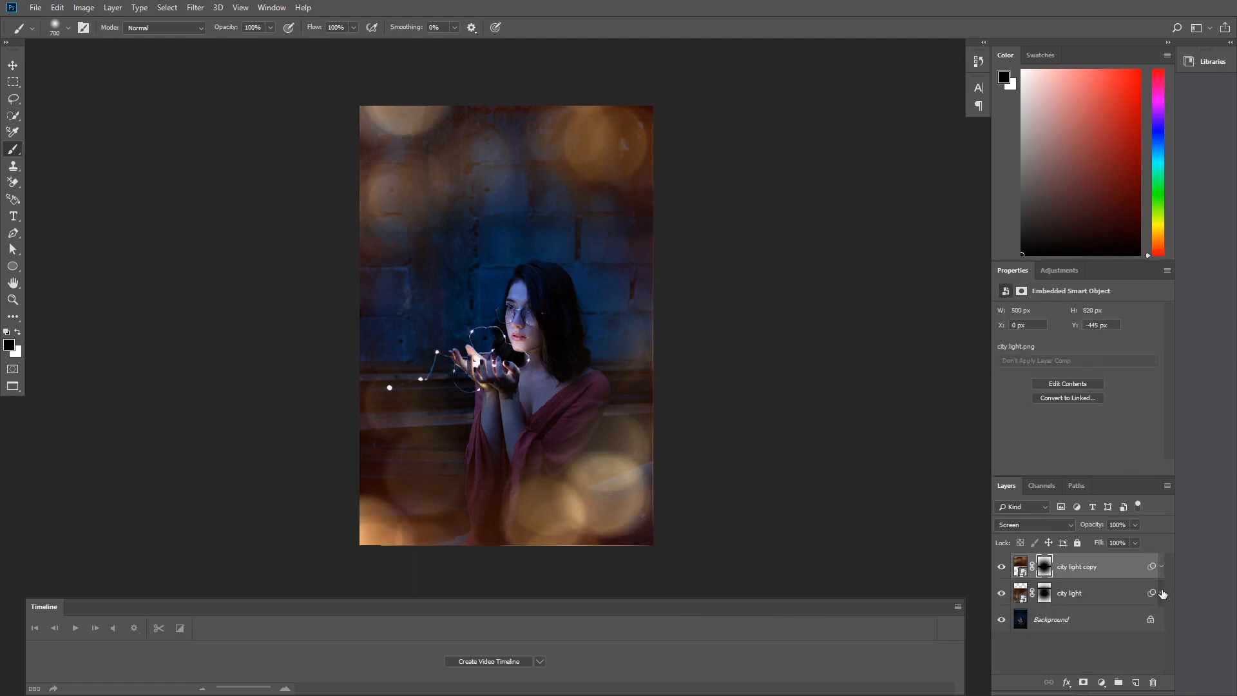
# Add a Solid Color fill layer in orange ff5400 above the two city light layers
pyautogui.click(1089, 644)
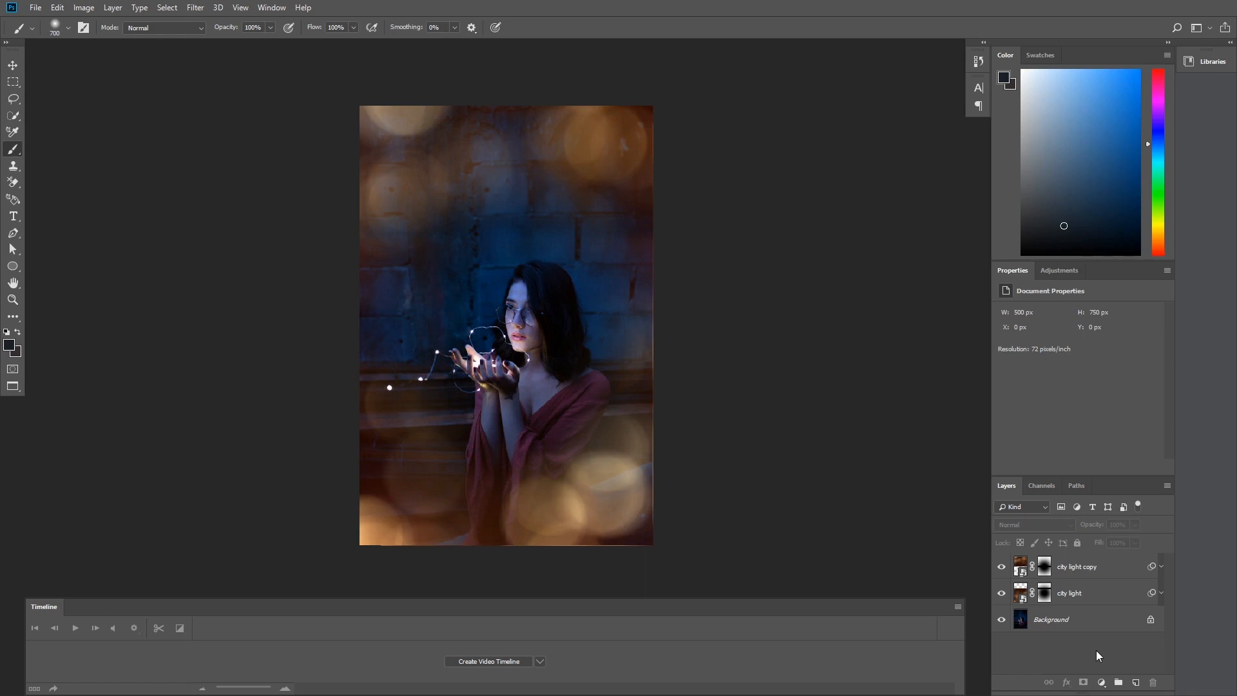
pyautogui.click(1103, 682)
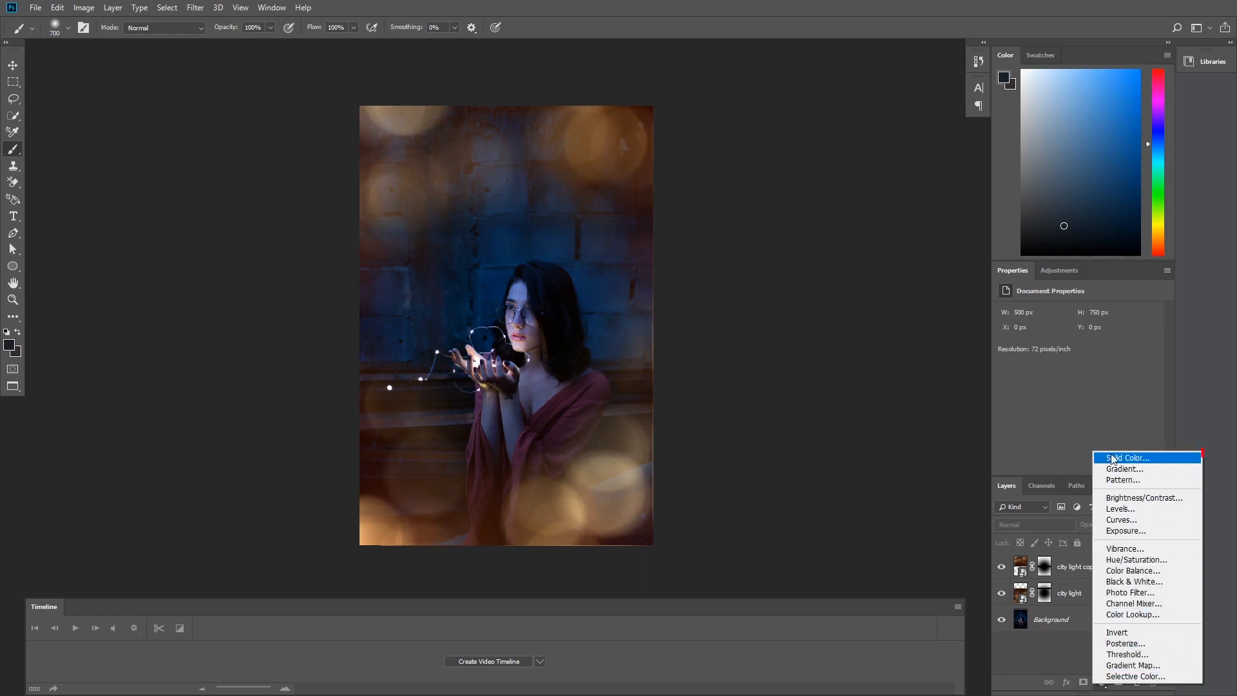
pyautogui.click(1180, 457)
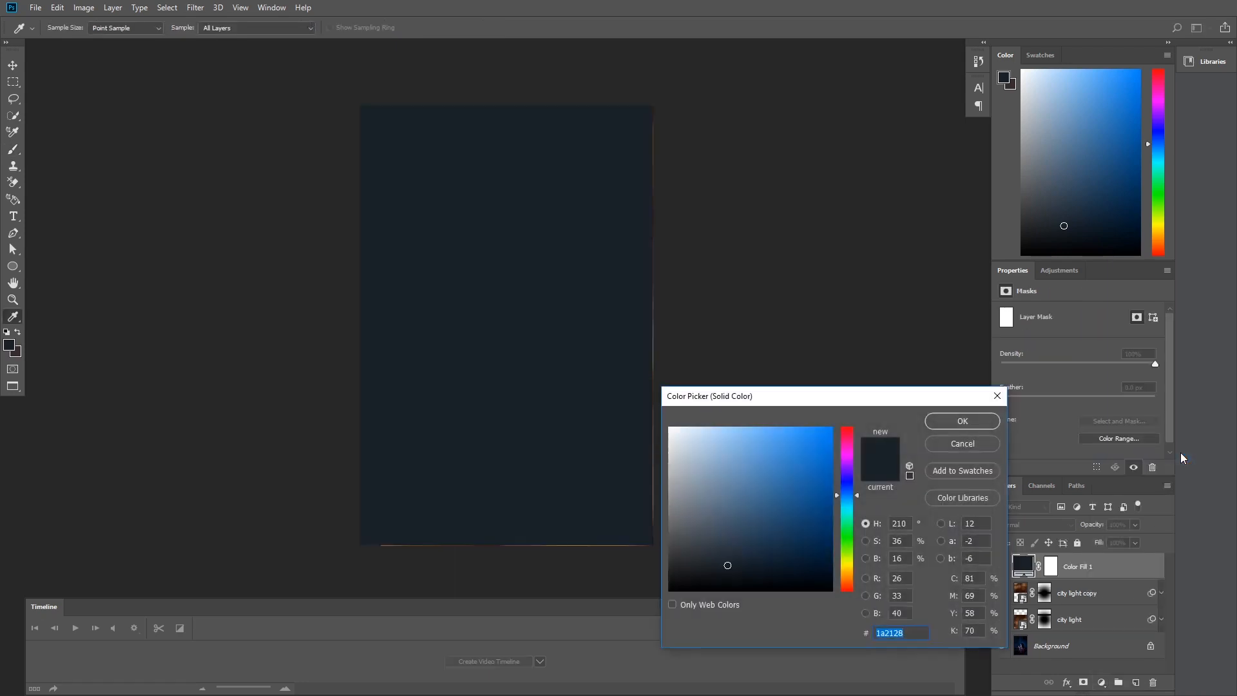
pyautogui.moveTo(848, 574); pyautogui.dragTo(848, 581)
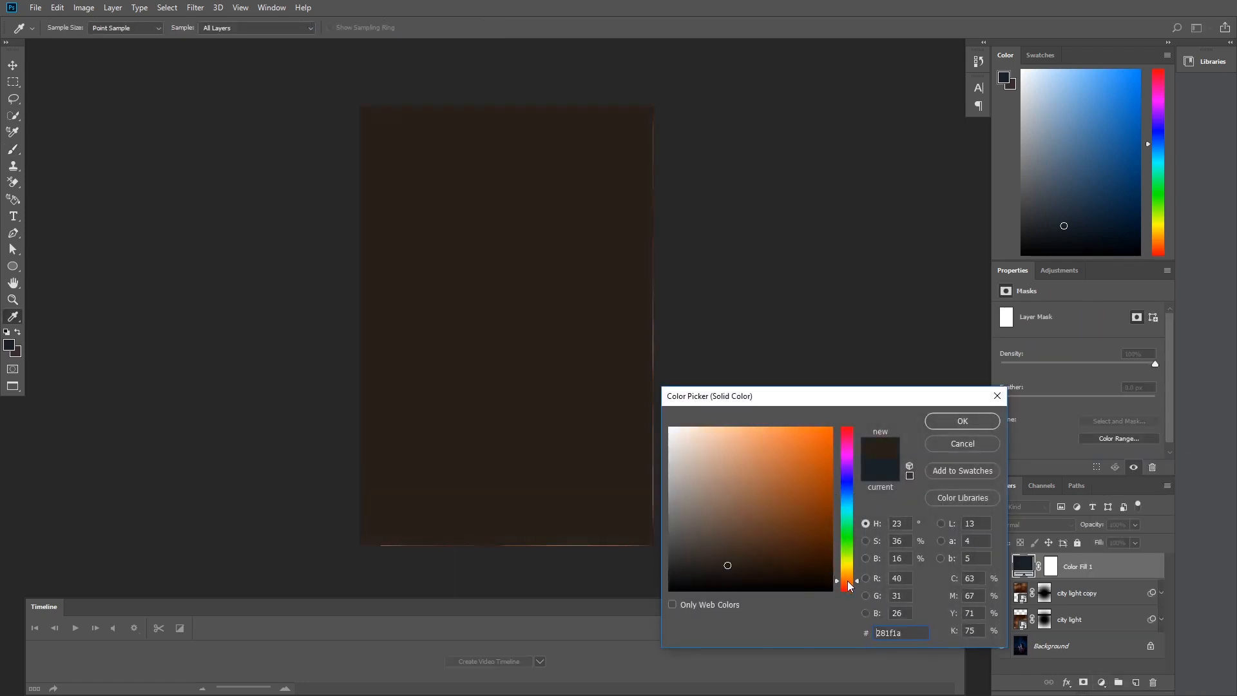
pyautogui.moveTo(813, 466); pyautogui.dragTo(848, 411)
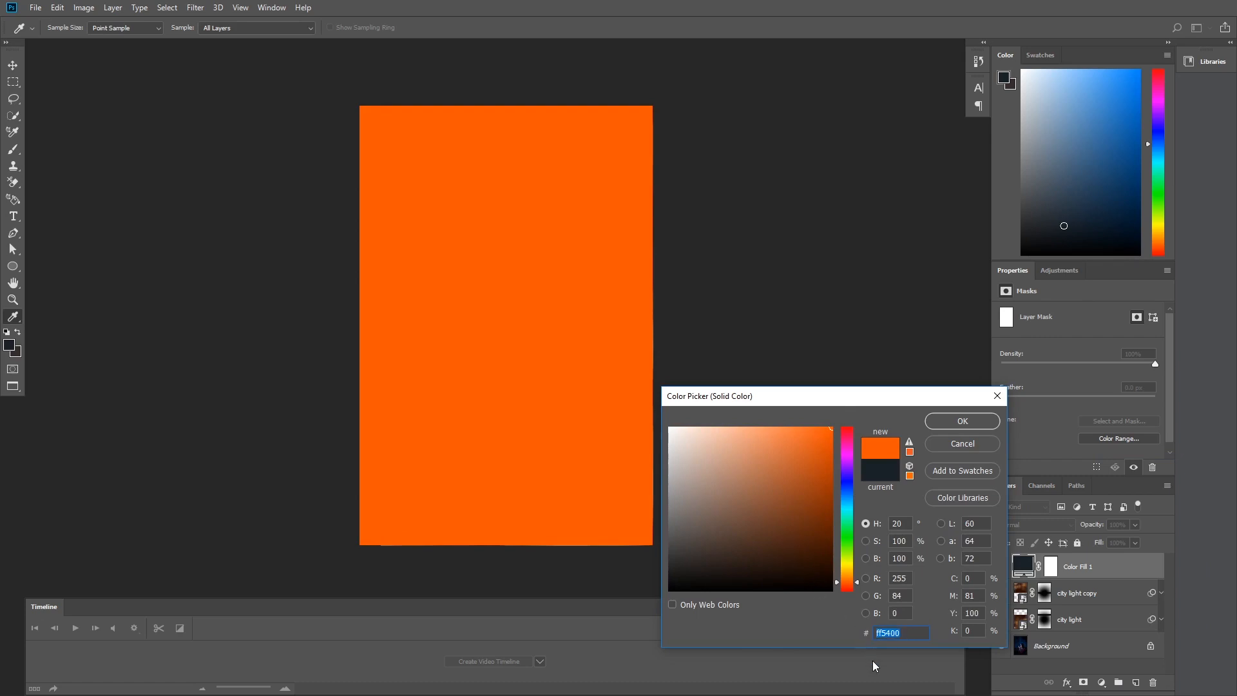
pyautogui.click(972, 423)
pyautogui.press('b')
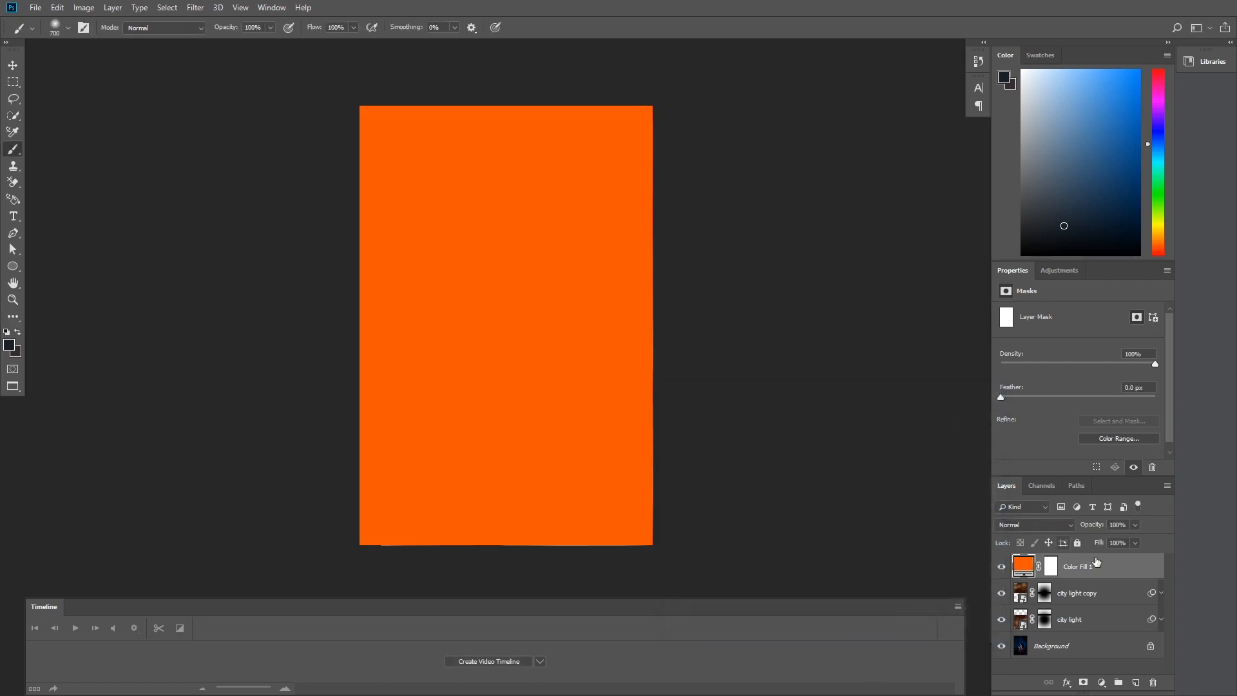
# Set the orange fill layer's blend mode to Color Burn and its opacity to 16%
pyautogui.click(1039, 524)
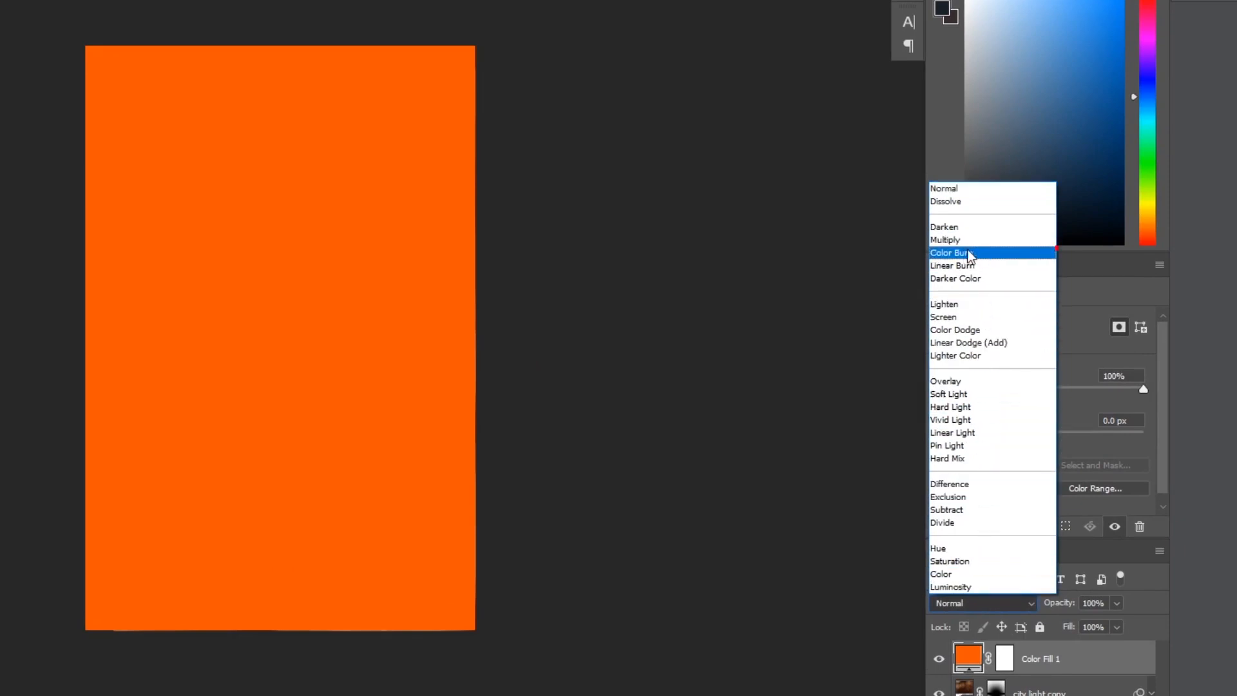
pyautogui.click(1010, 254)
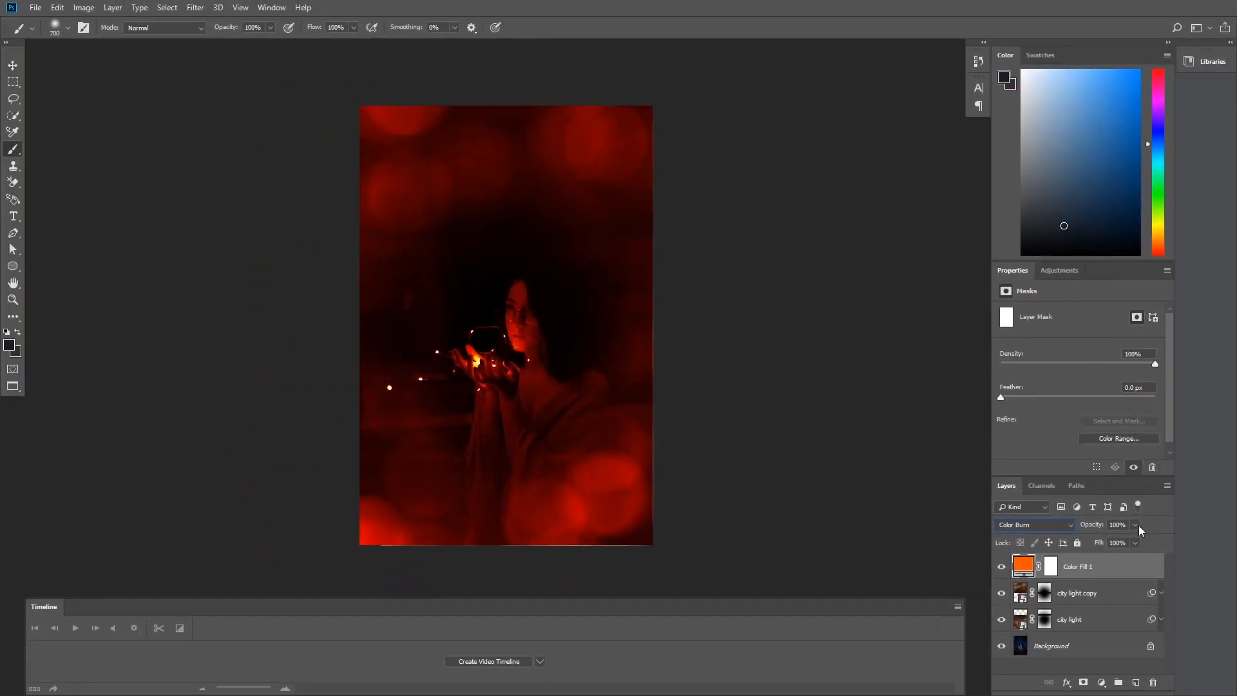
pyautogui.click(1135, 525)
pyautogui.moveTo(1085, 540); pyautogui.dragTo(1084, 539)
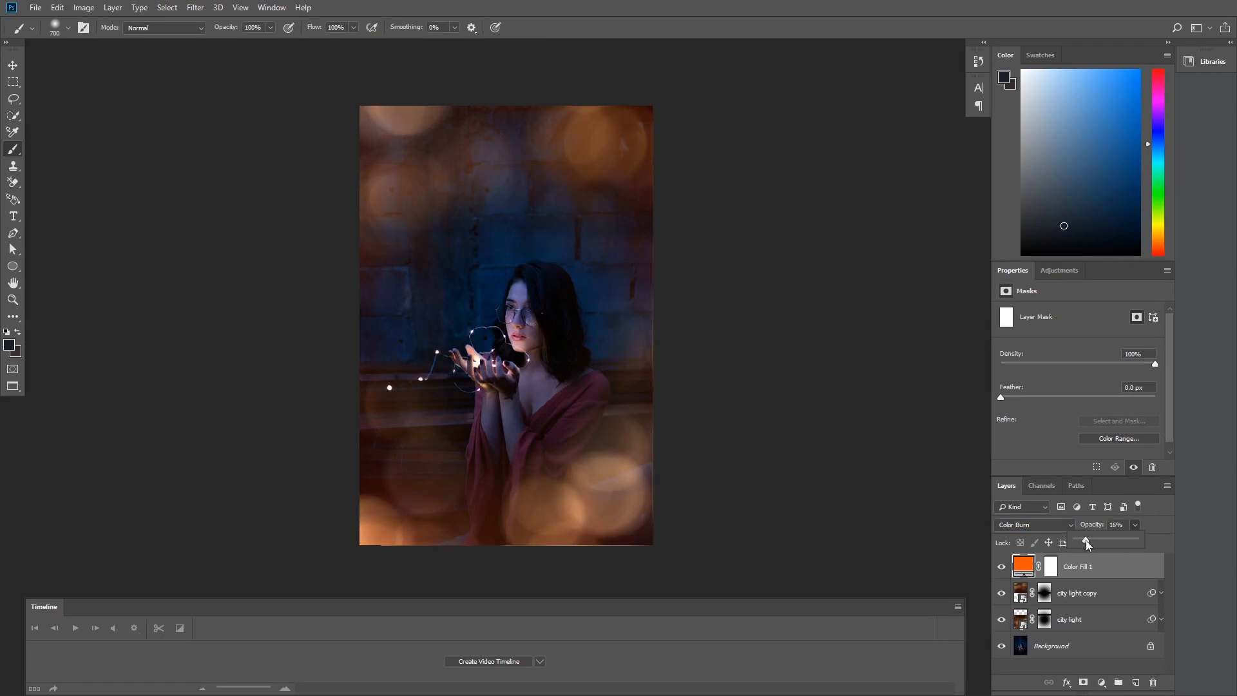
# Add a Hue/Saturation adjustment layer on top and set its saturation to +15
pyautogui.click(1101, 682)
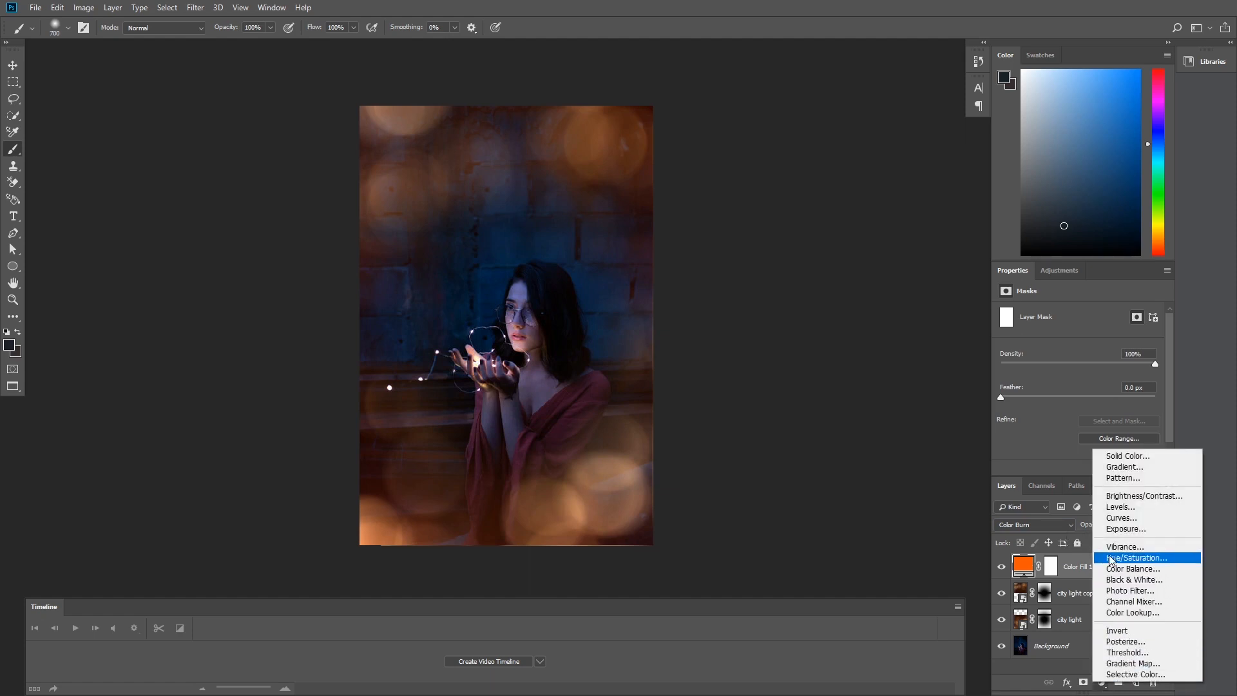
pyautogui.click(1186, 560)
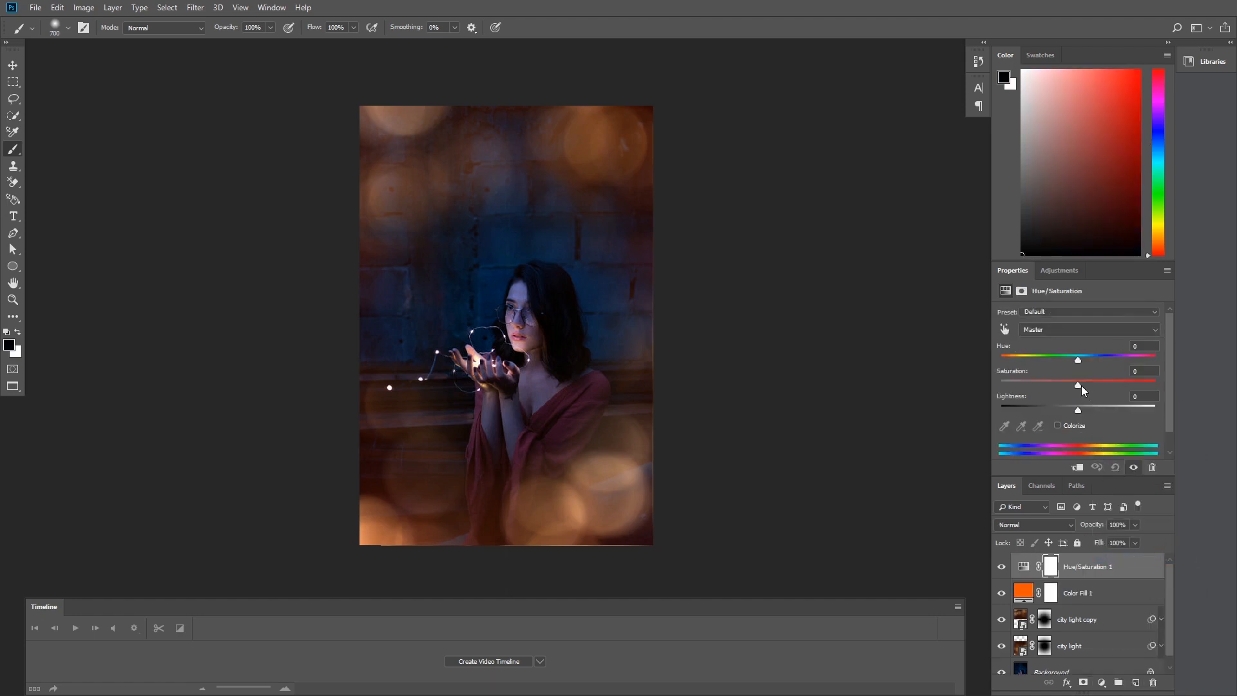
pyautogui.moveTo(1077, 384); pyautogui.dragTo(1081, 384)
# Compare the image with and without the Hue/Saturation adjustment and the orange fill layer
pyautogui.click(1001, 567)
pyautogui.click(1001, 568)
pyautogui.click(1001, 595)
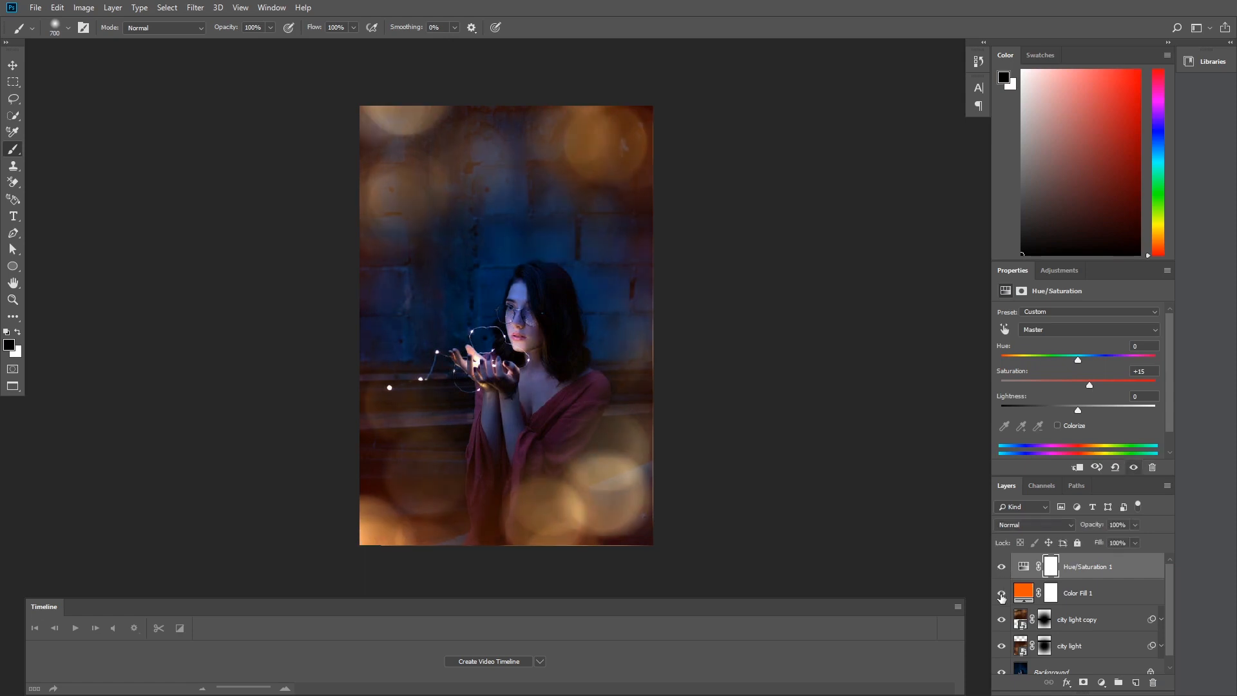
pyautogui.click(1001, 595)
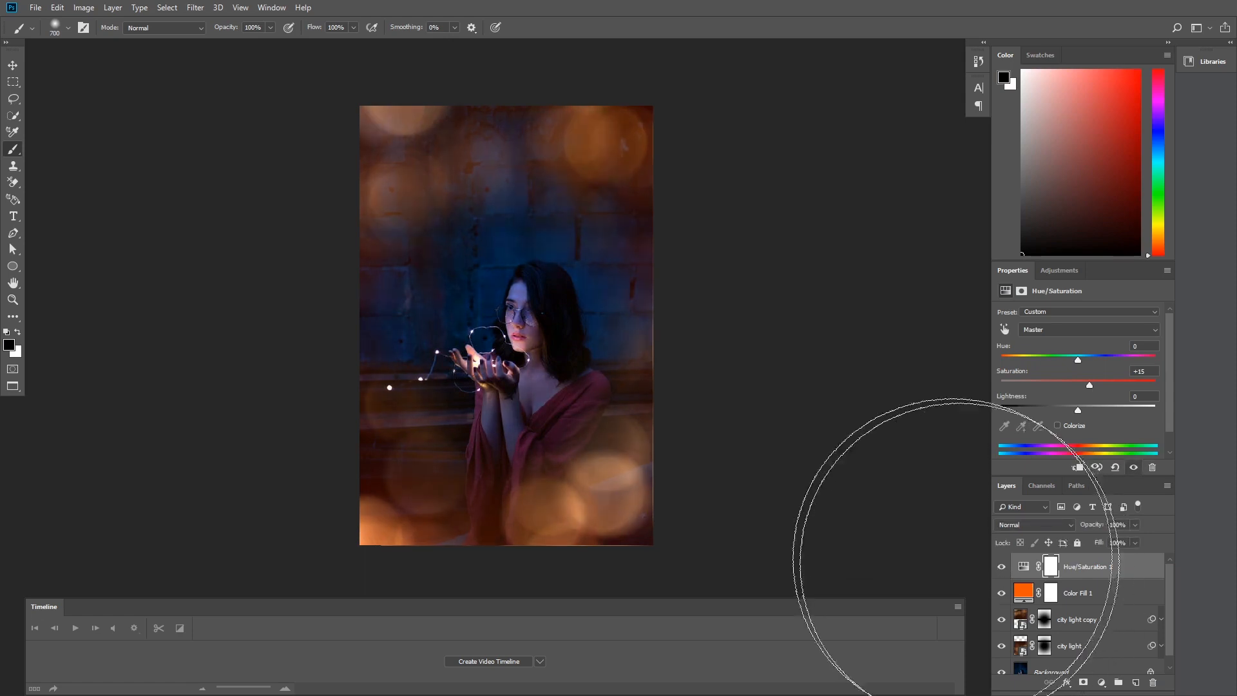
# Reduce the brush size to about 80
pyautogui.press('[')
pyautogui.press('[')
pyautogui.press('[')
pyautogui.press('[')
pyautogui.press('[')
pyautogui.press('[')
pyautogui.press('[')
pyautogui.press('[')
pyautogui.press('[')
pyautogui.press('[')
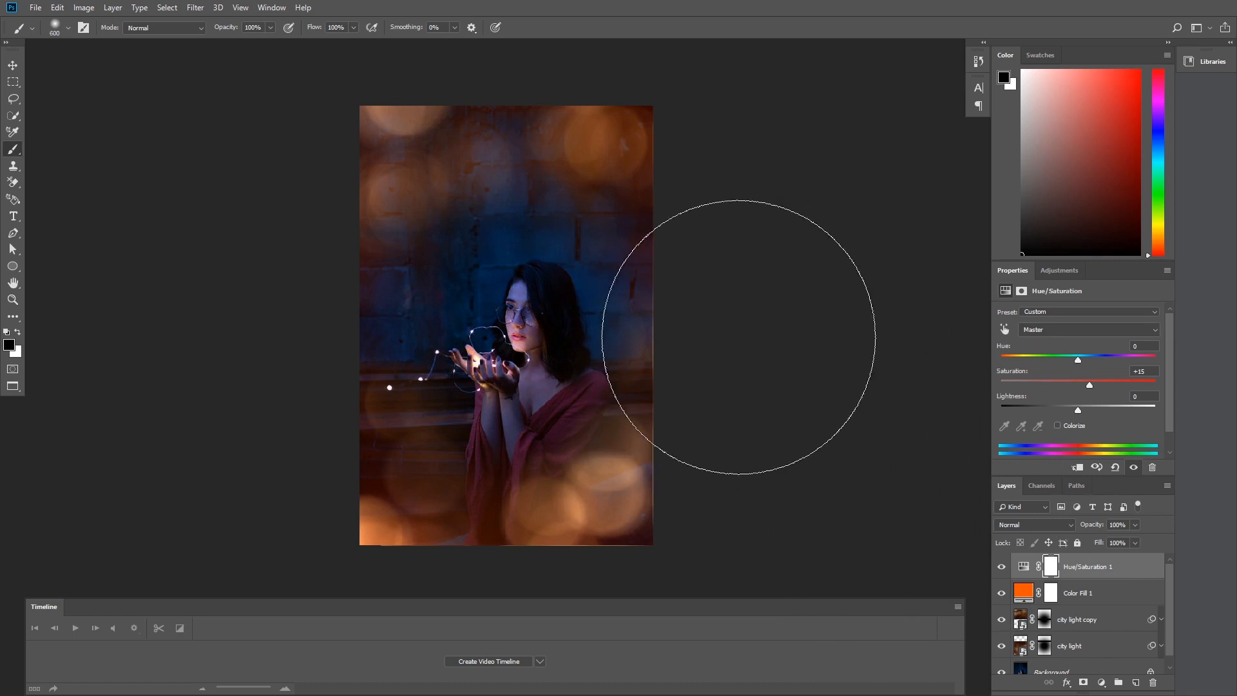
pyautogui.press('[')
pyautogui.press('[')
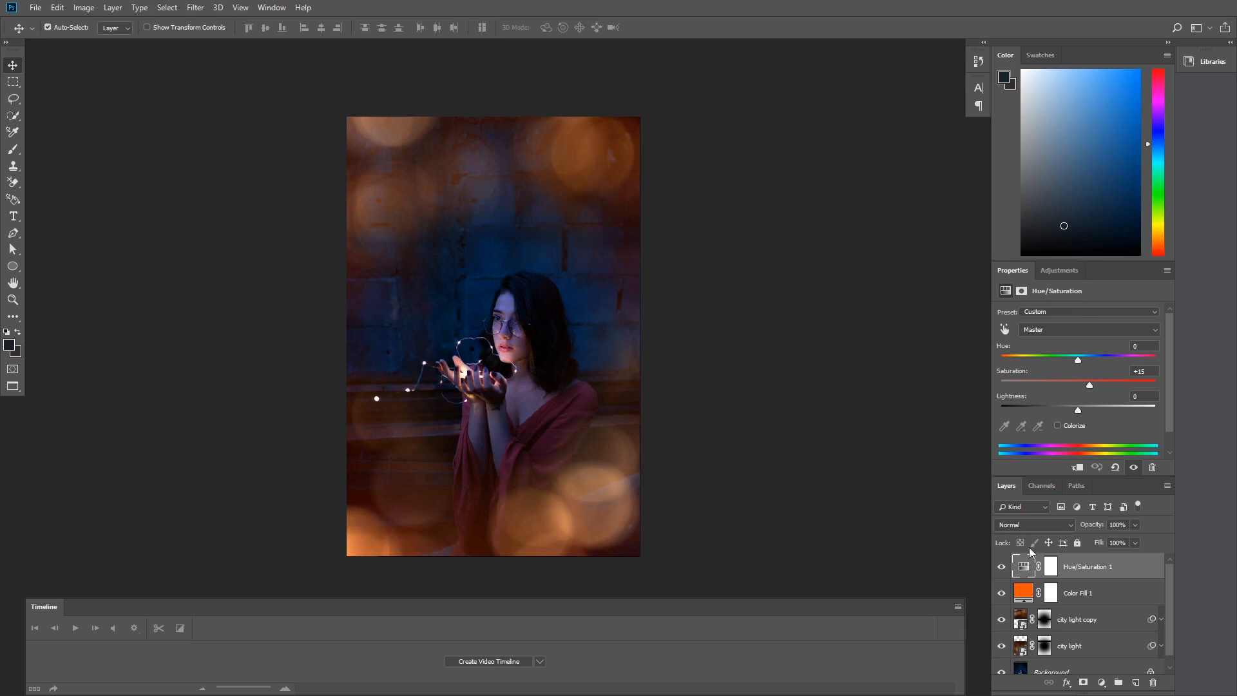
# Delete the Hue/Saturation, Color Fill and both city light layers, keeping only the Background portrait
pyautogui.press('Delete')
pyautogui.press('Delete')
pyautogui.press('Delete')
pyautogui.press('Delete')
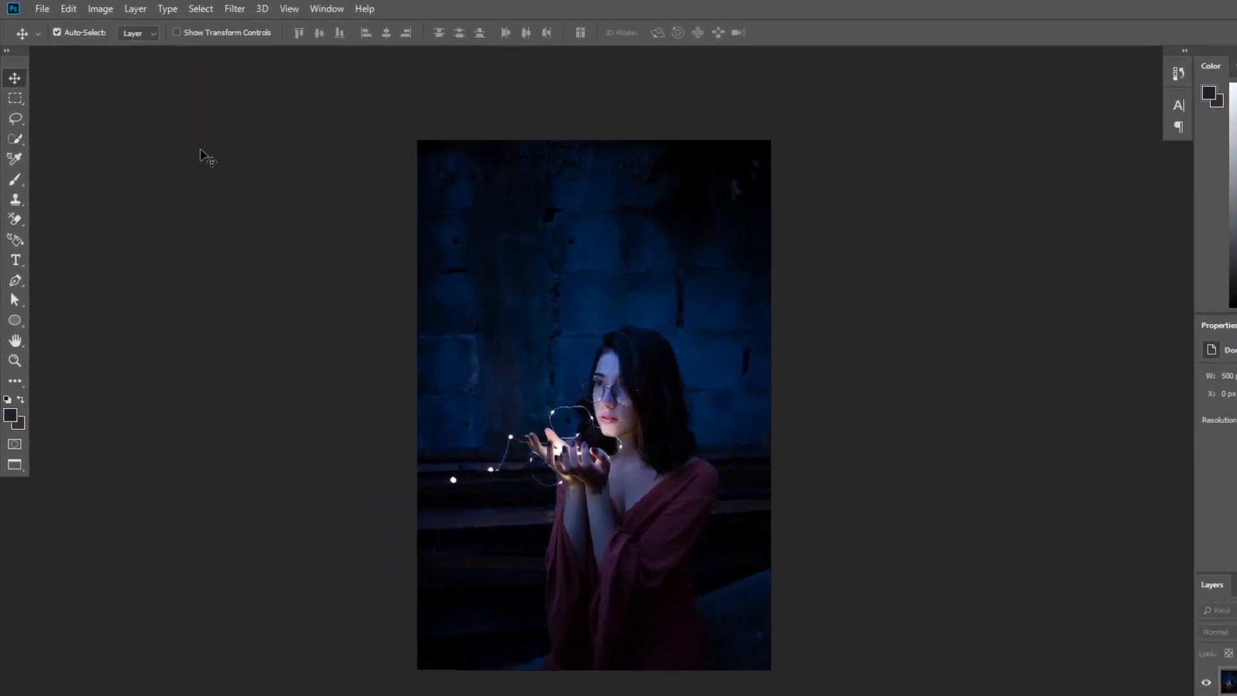
# Place pexels-photo-567985 as an embedded image and scale it proportionally from its centre to about 220% to cover the canvas
pyautogui.click(48, 10)
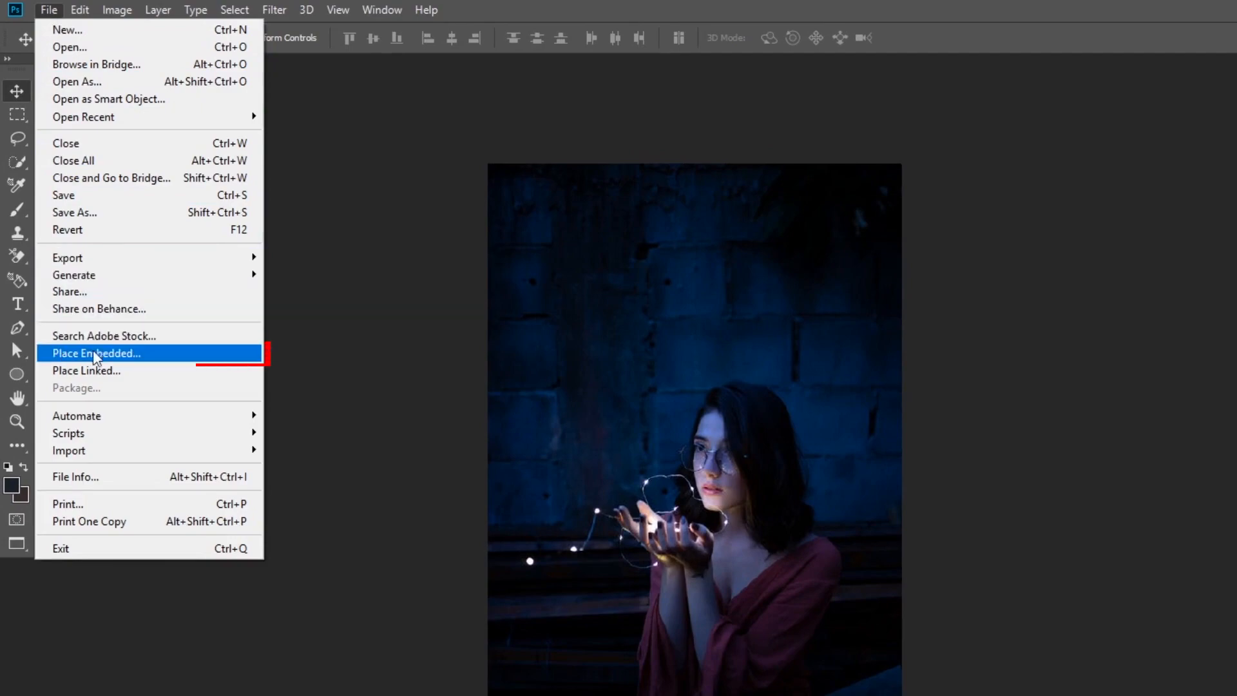
pyautogui.click(184, 357)
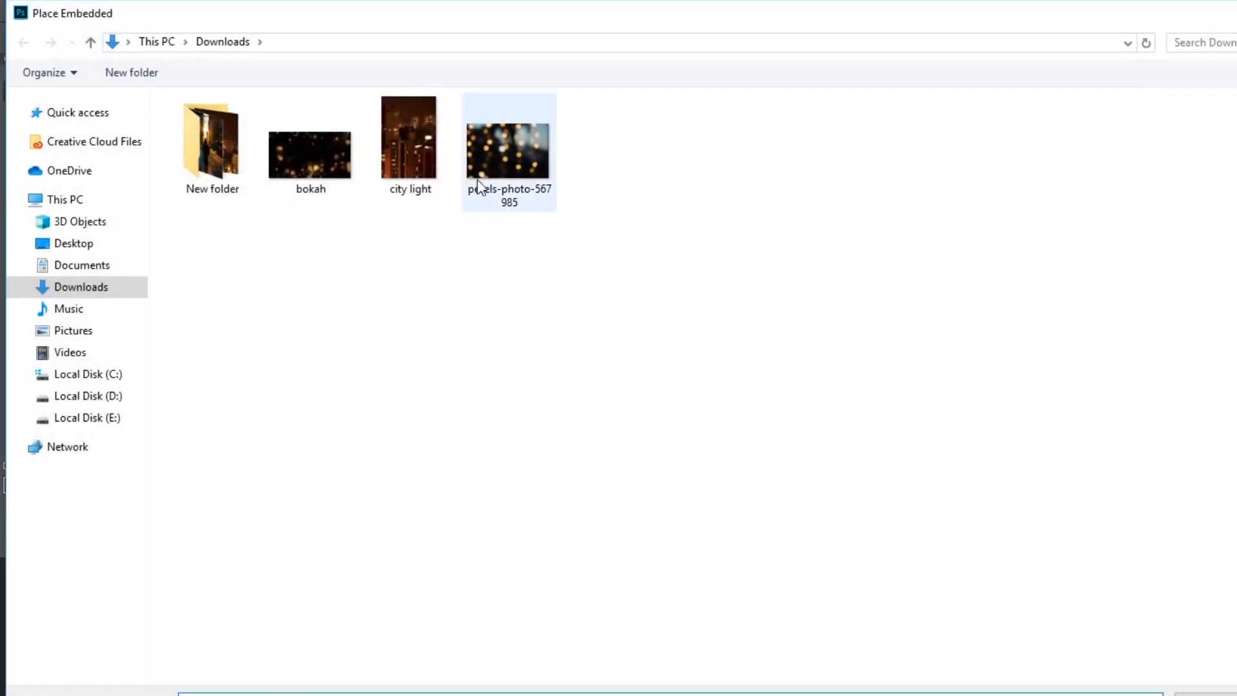
pyautogui.click(505, 163)
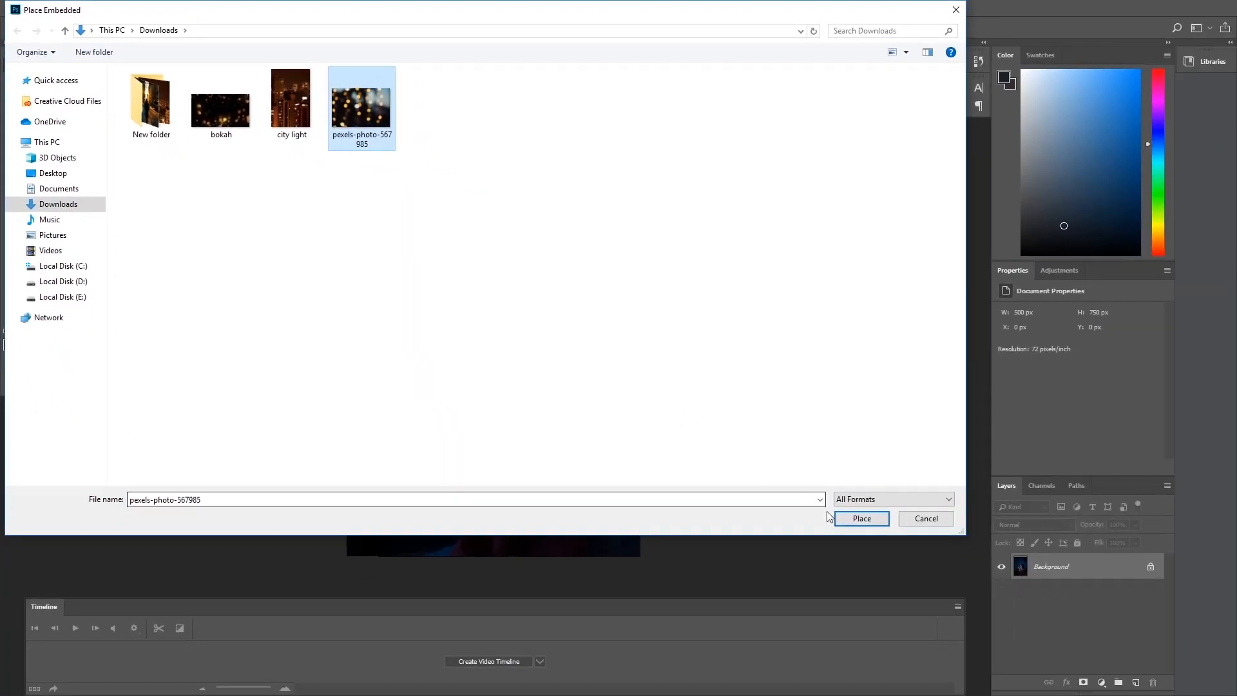
pyautogui.click(863, 519)
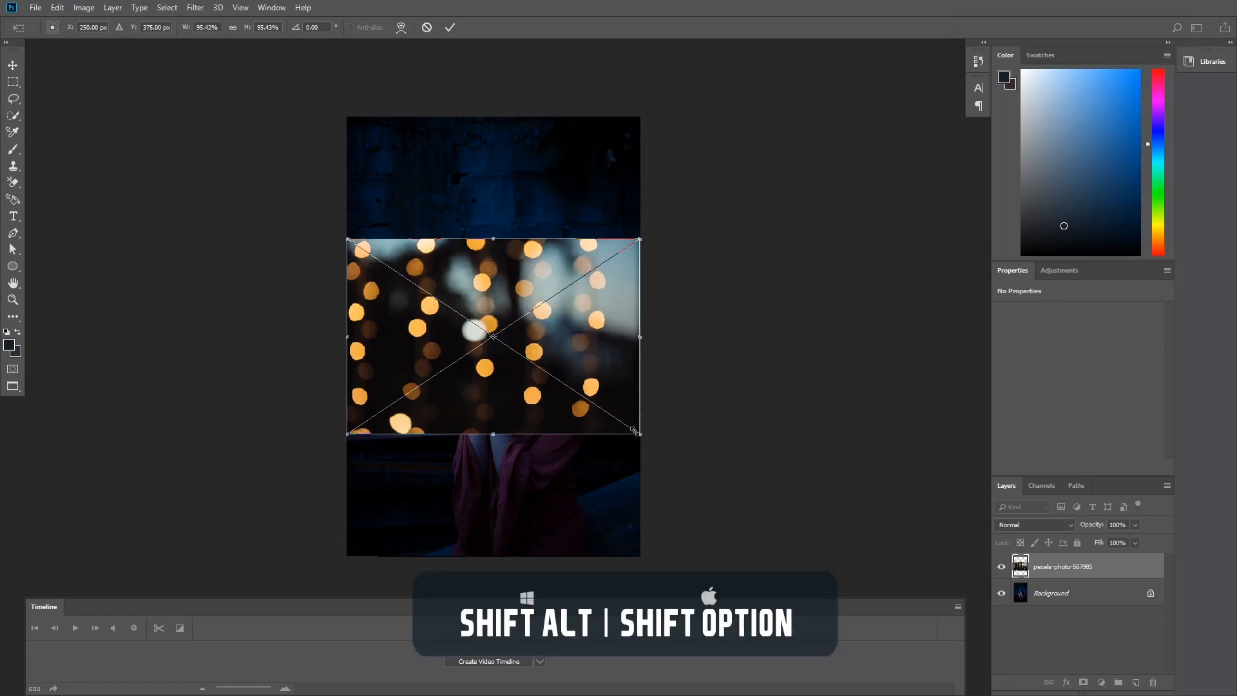
pyautogui.moveTo(639, 434); pyautogui.dragTo(783, 499)
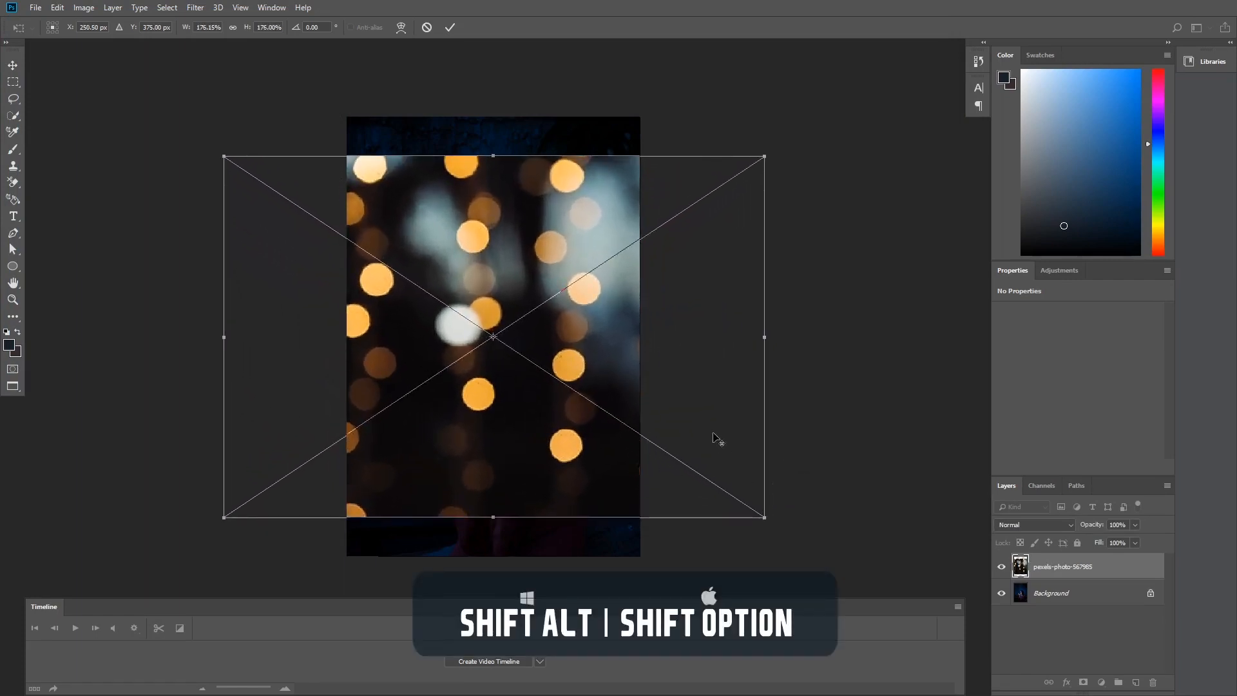
pyautogui.moveTo(764, 161); pyautogui.dragTo(847, 125)
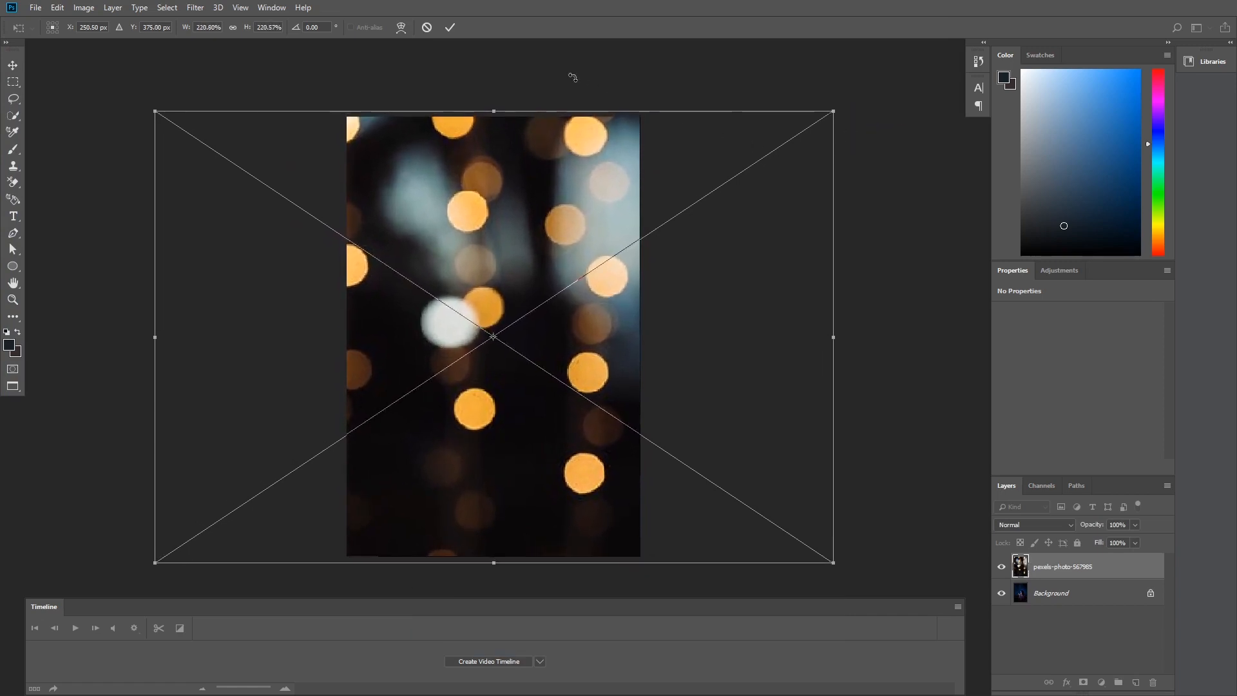
pyautogui.click(451, 27)
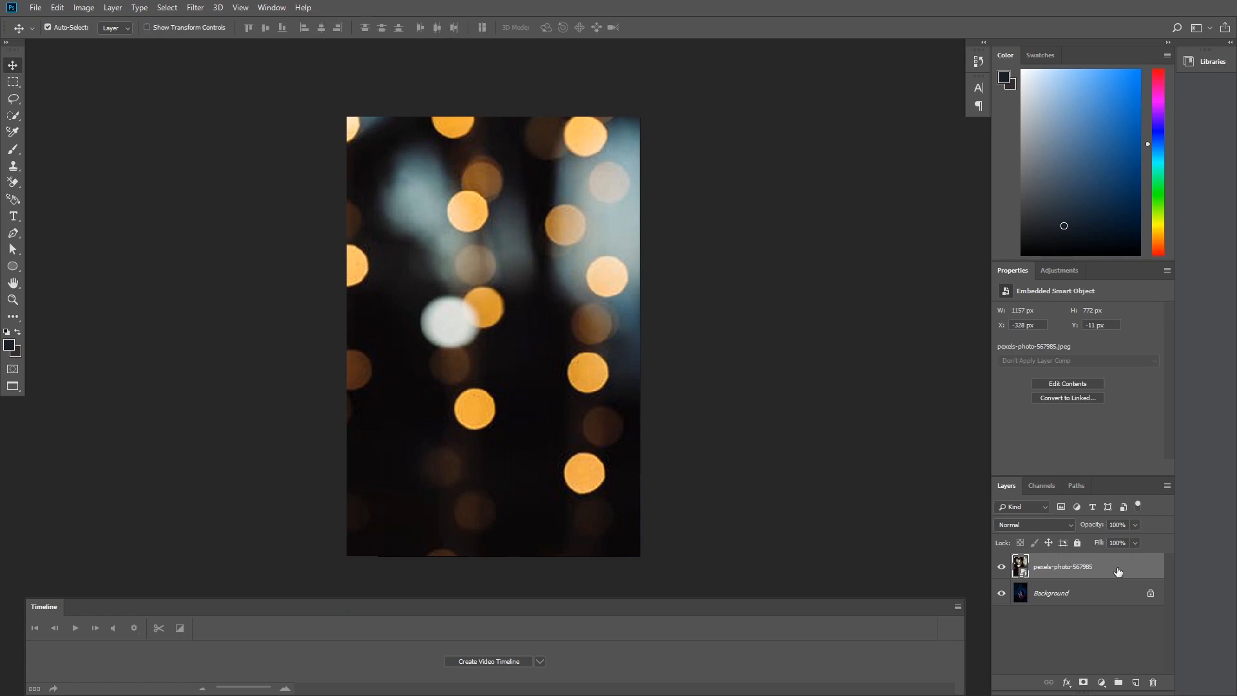
# Set the bokeh photo layer's blend mode to Screen and move it up to about Y -279 px
pyautogui.click(1032, 523)
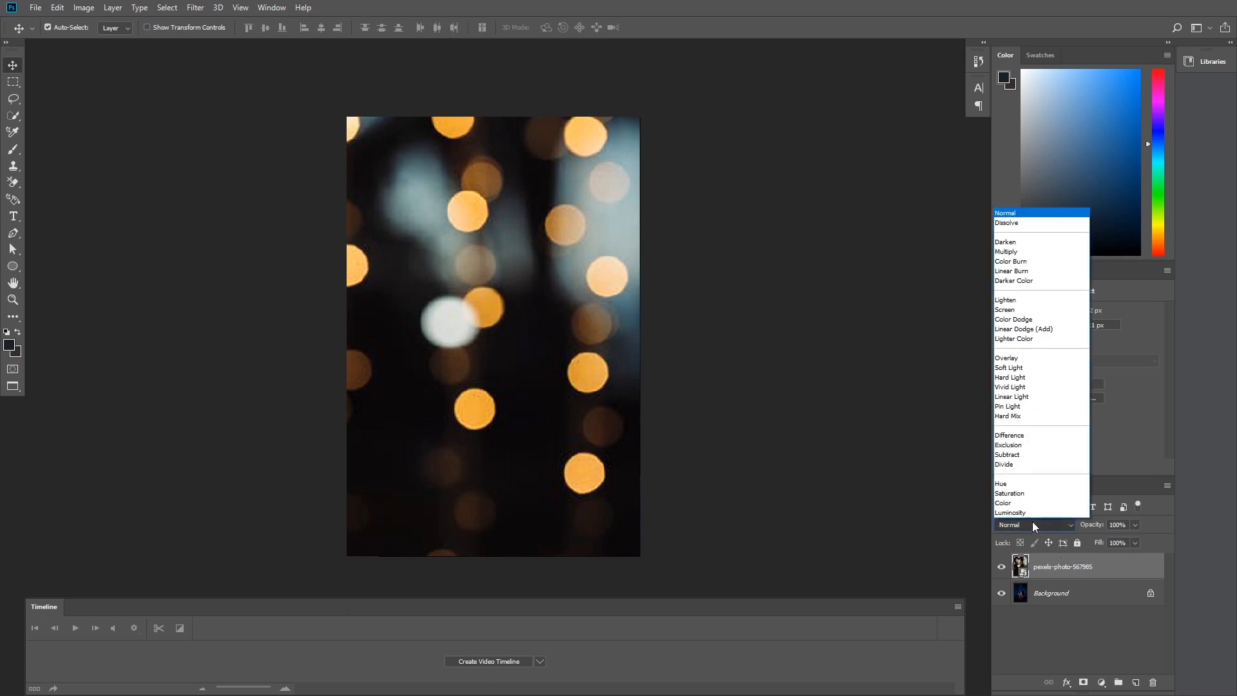
pyautogui.click(1012, 310)
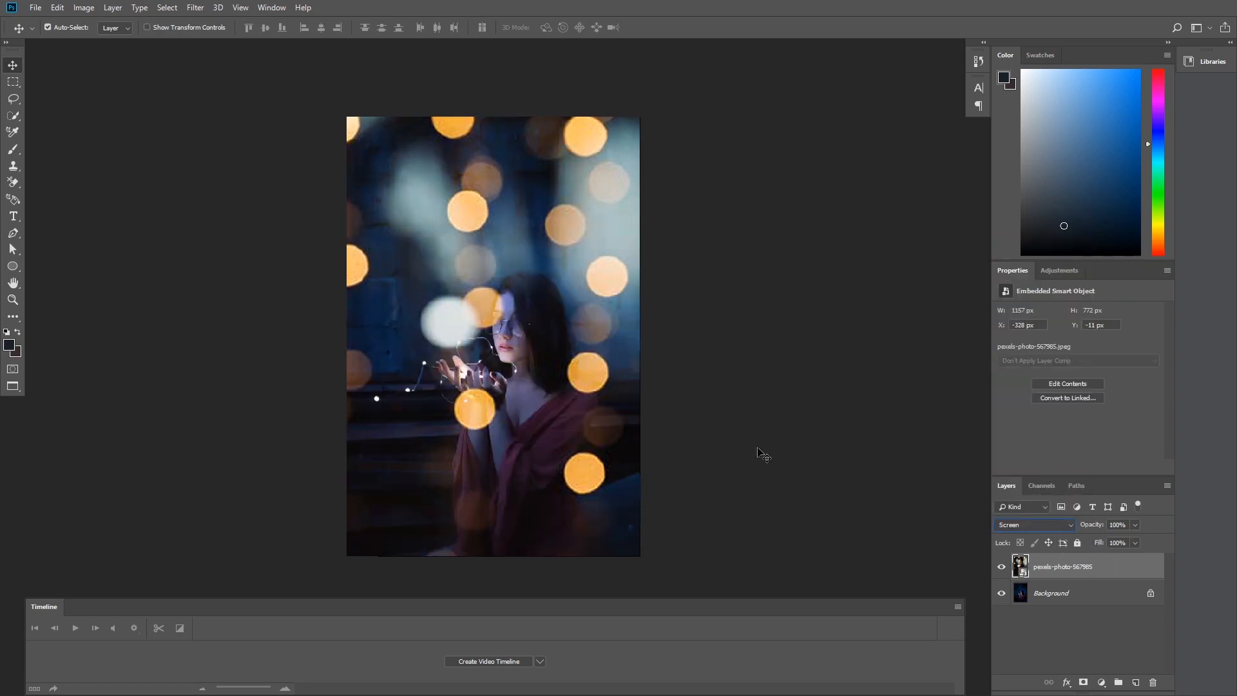
pyautogui.moveTo(603, 277); pyautogui.dragTo(598, 118)
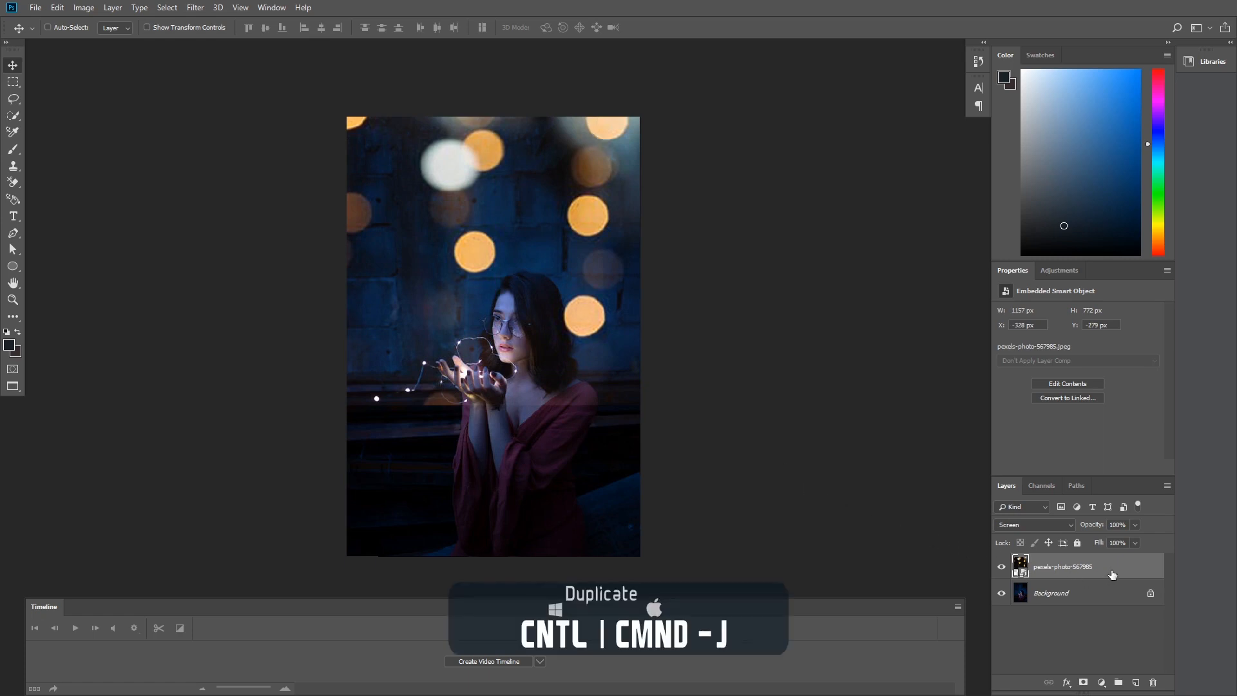
# Duplicate the bokeh photo layer and move the copy down to about X -434, Y 273 px over the lower portrait
pyautogui.hotkey('ctrl', 'j')
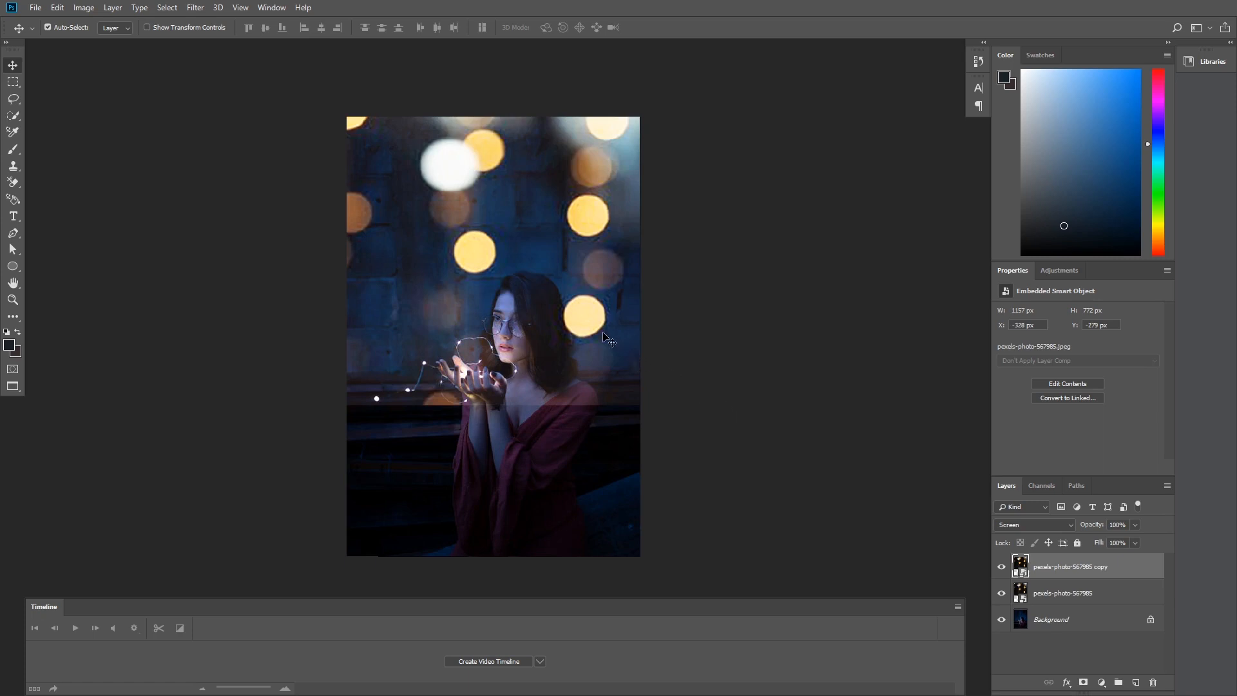
pyautogui.moveTo(588, 318); pyautogui.dragTo(602, 484)
pyautogui.hotkey('ctrl', 'z')
pyautogui.moveTo(589, 221); pyautogui.dragTo(499, 382)
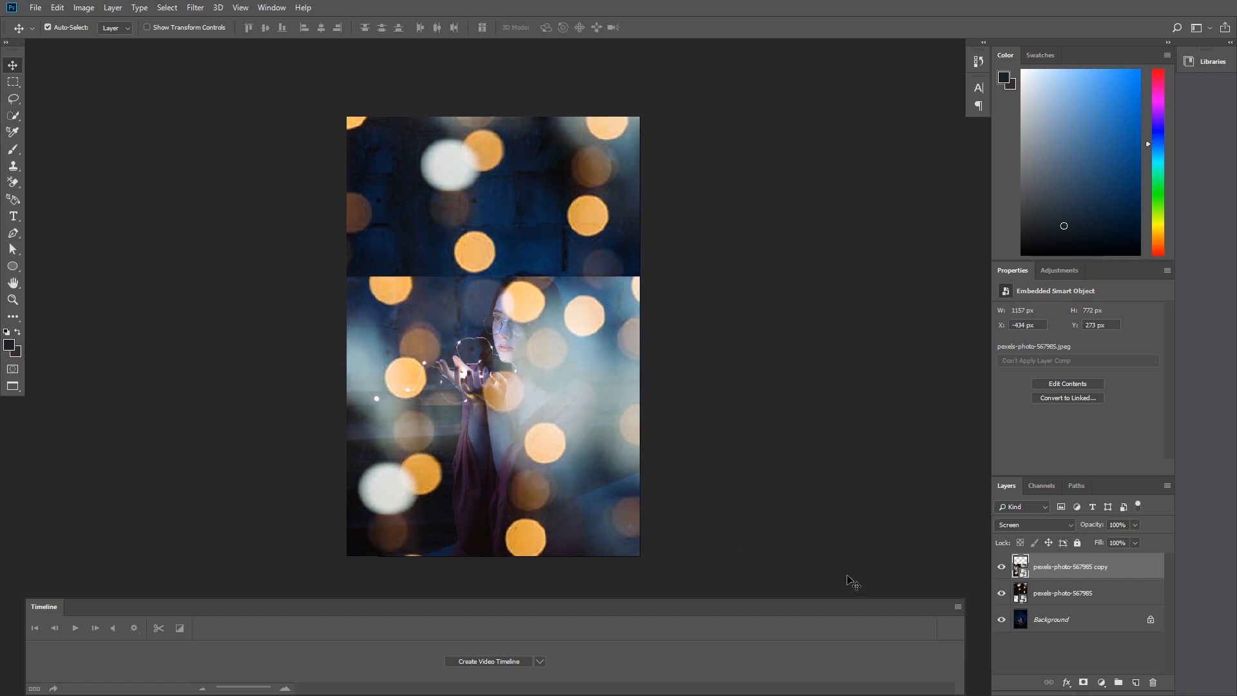
# Add a layer mask to the bokeh copy and ready the Brush tool with a black foreground colour
pyautogui.click(1084, 683)
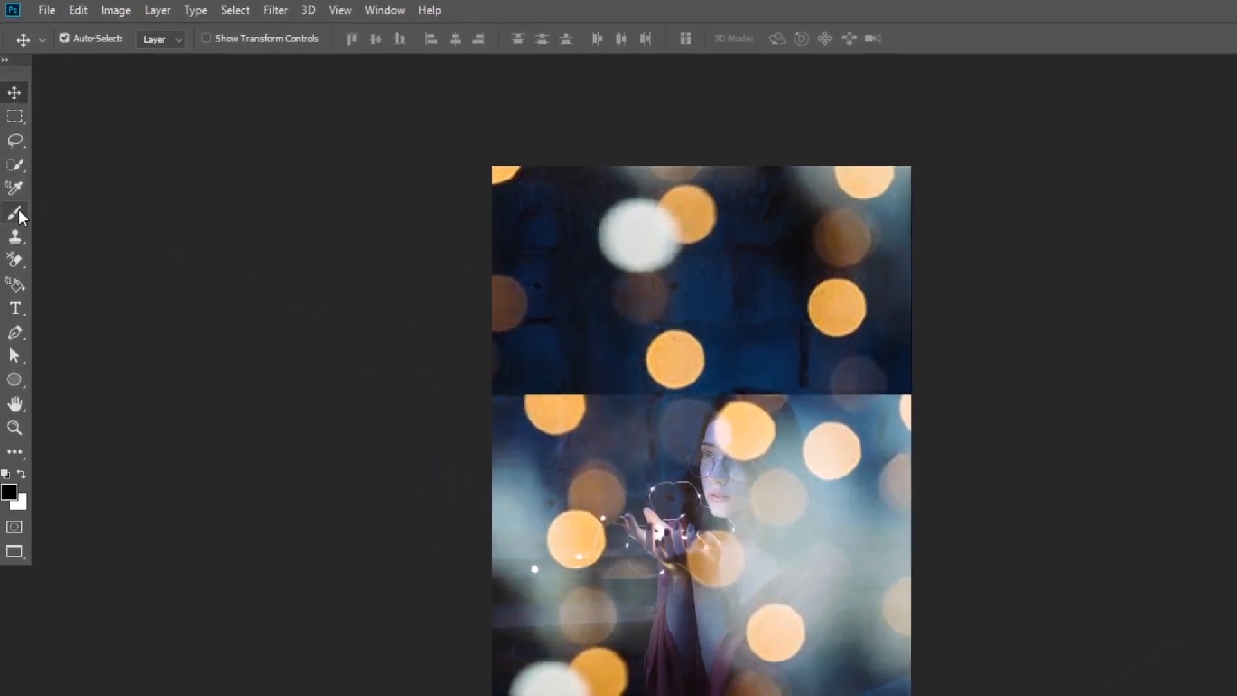
pyautogui.press('b')
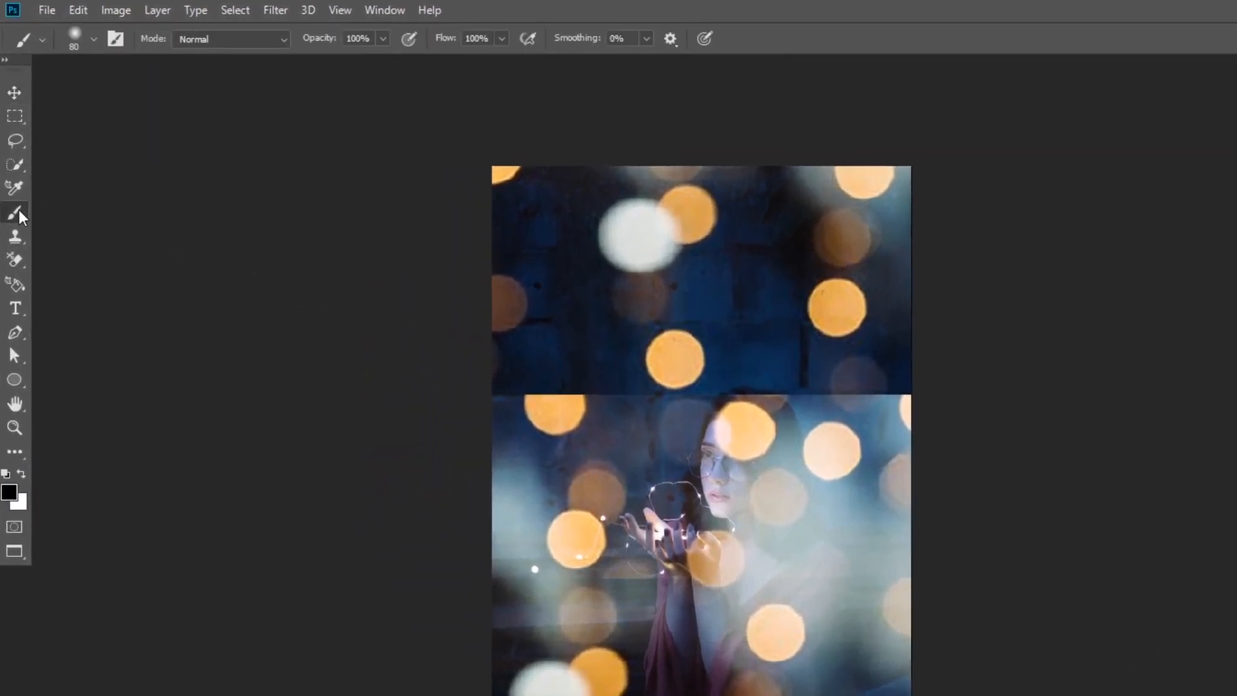
pyautogui.click(9, 492)
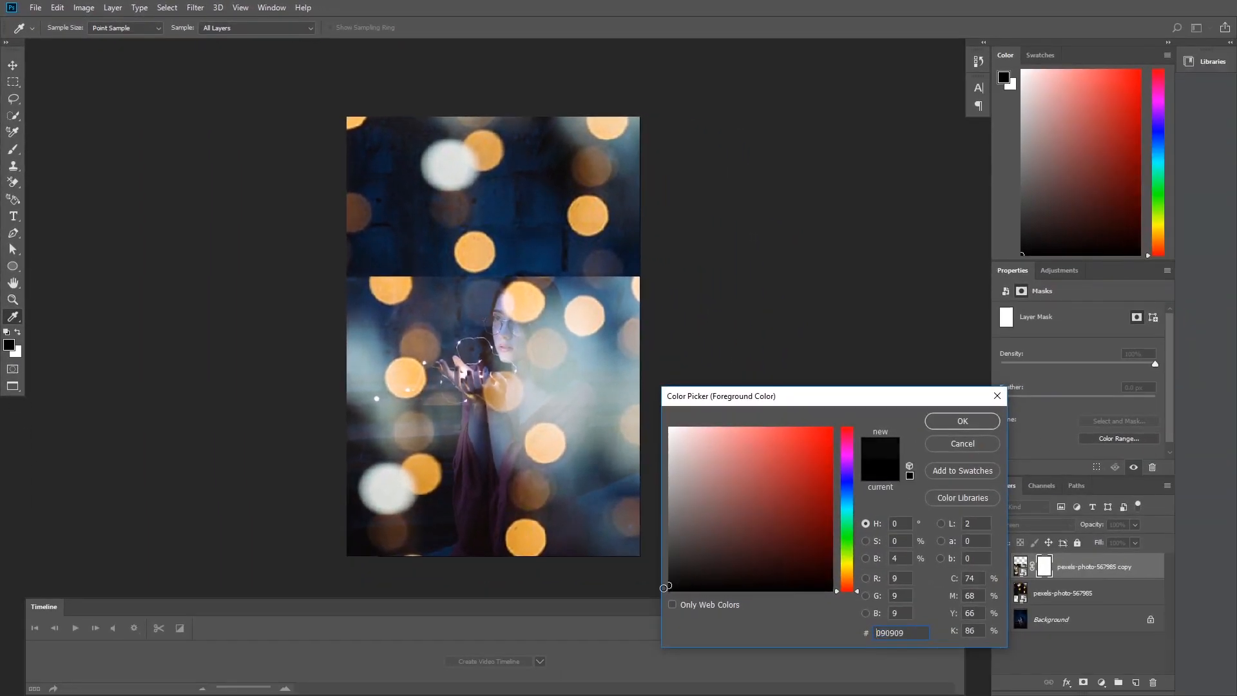
pyautogui.click(963, 422)
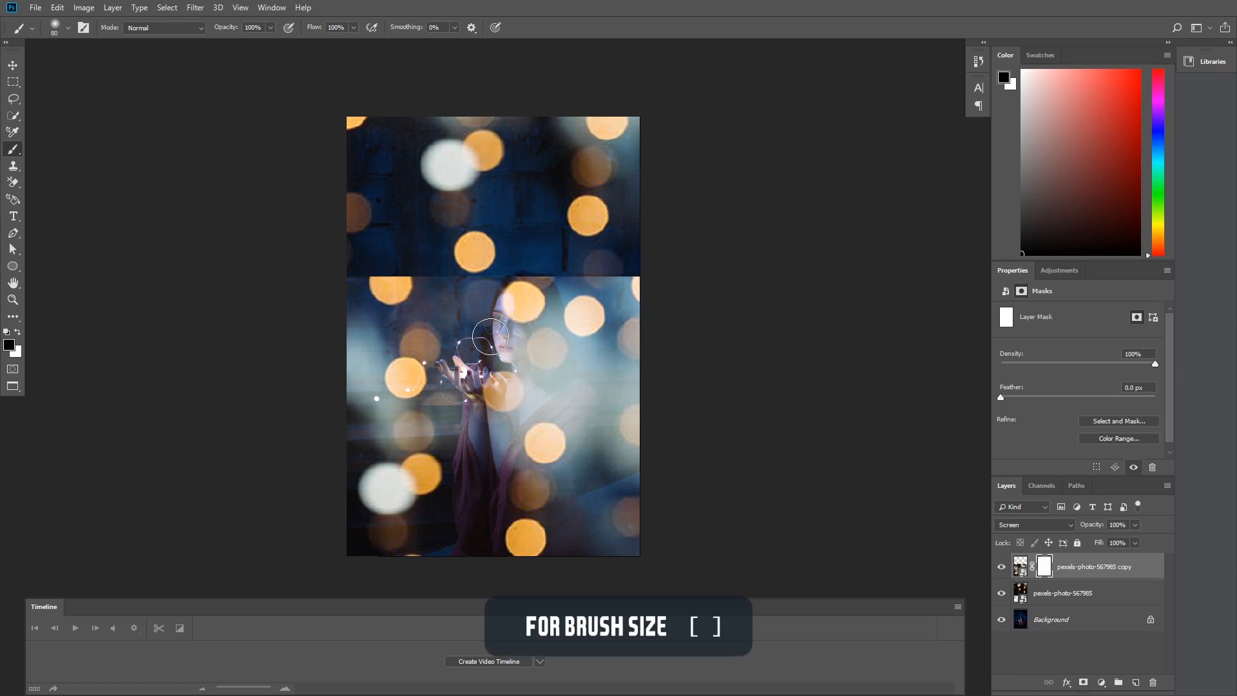
# Adjust the brush size to 80 and paint black across the bokeh copy's hard upper edge on its mask
pyautogui.press(']')
pyautogui.press(']')
pyautogui.press(']')
pyautogui.press(']')
pyautogui.press(']')
pyautogui.press(']')
pyautogui.press(']')
pyautogui.press(']')
pyautogui.press('[')
pyautogui.press('[')
pyautogui.press('[')
pyautogui.press('[')
pyautogui.press('[')
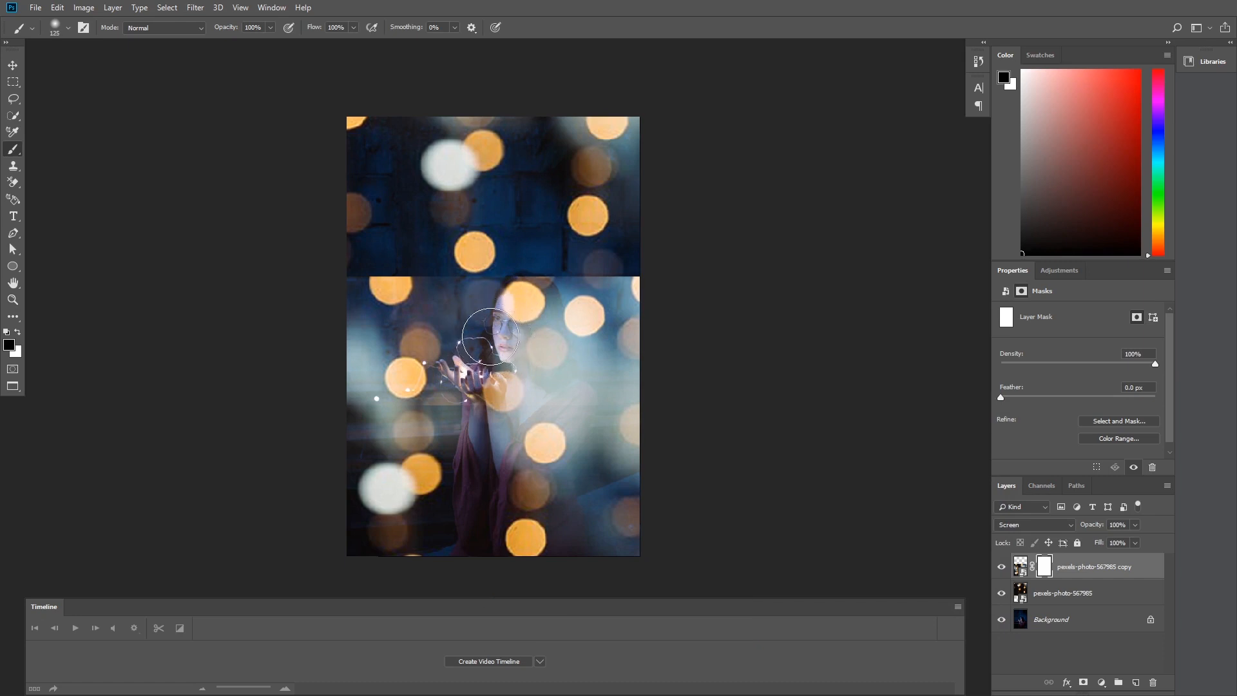
pyautogui.press('[')
pyautogui.press('[')
pyautogui.press('[')
pyautogui.moveTo(356, 279); pyautogui.dragTo(651, 276)
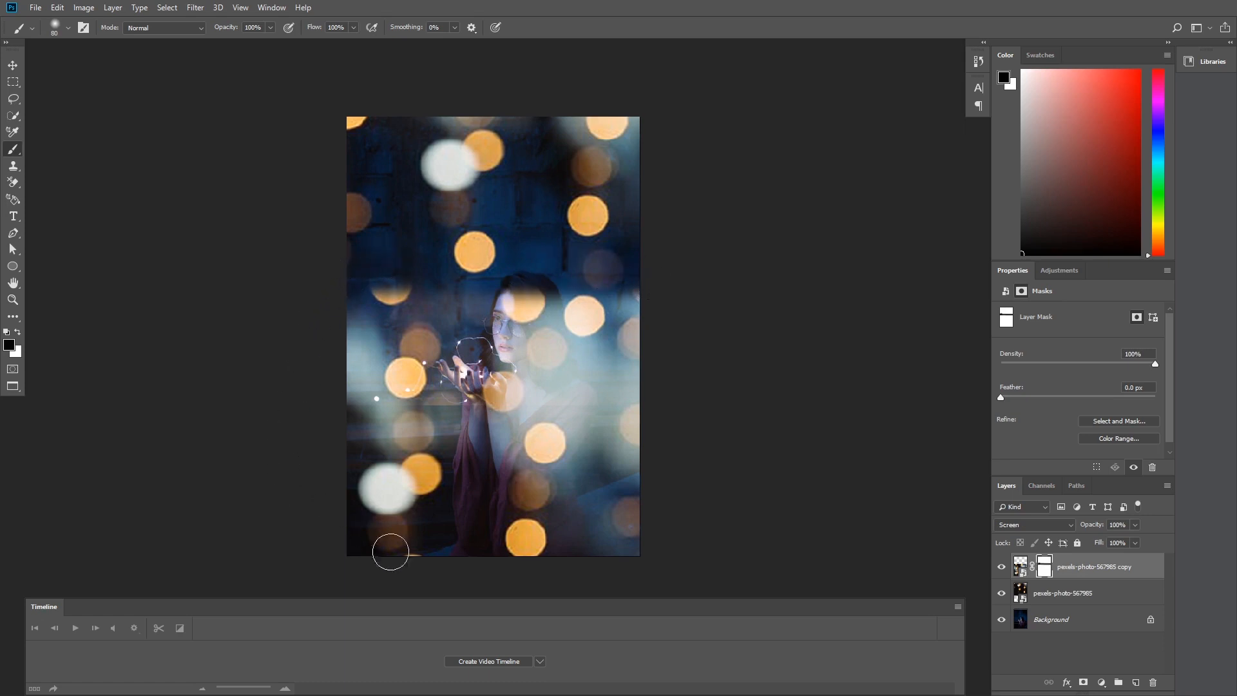
# Add a layer mask to the original bokeh photo layer and paint black along its hard lower edge across the image
pyautogui.click(1059, 600)
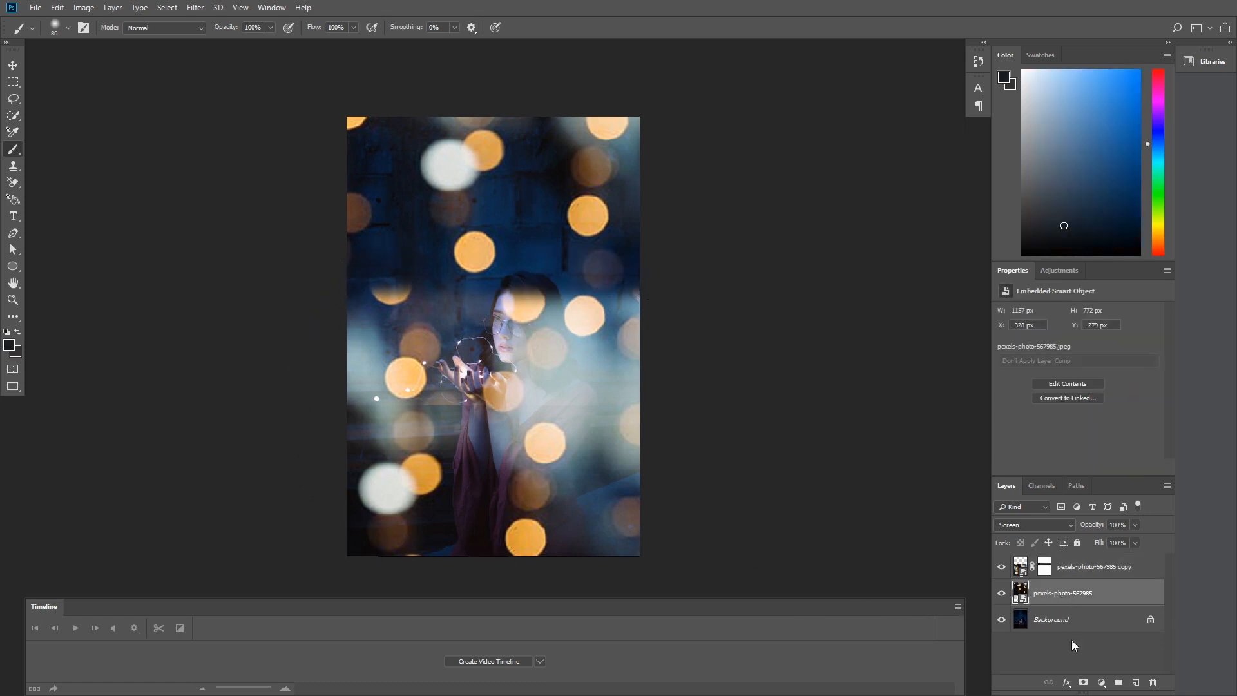
pyautogui.click(1083, 682)
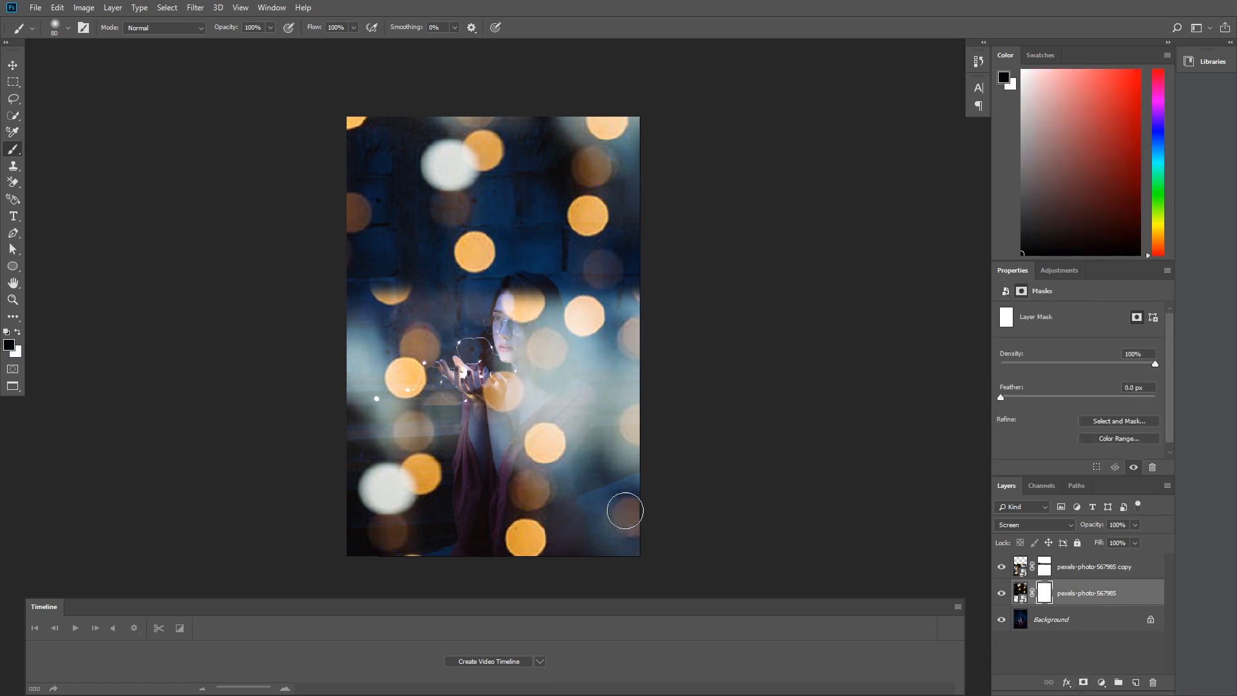
pyautogui.moveTo(360, 412); pyautogui.dragTo(534, 403)
pyautogui.moveTo(610, 402)
pyautogui.mouseDown()
pyautogui.moveTo(648, 404)
pyautogui.moveTo(356, 408)
pyautogui.mouseUp()
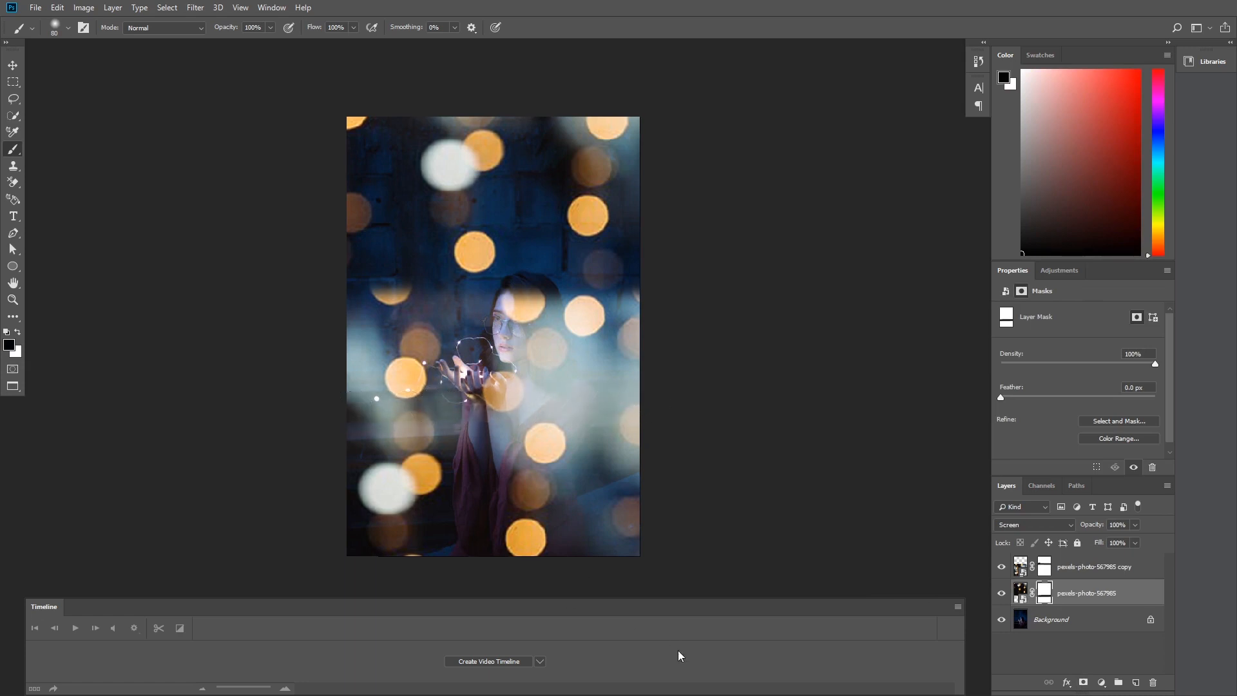
# Merge the two bokeh photo layers into one and set the merged layer's blend mode to Screen
pyautogui.click(1078, 596)
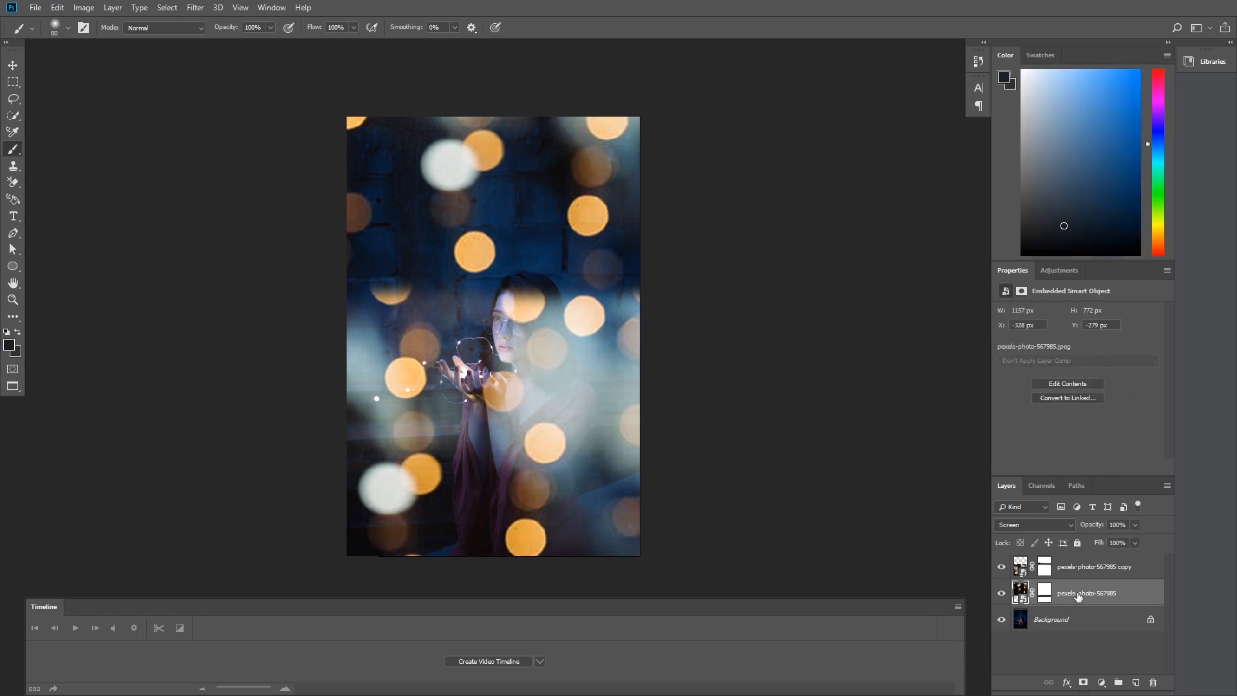
pyautogui.keyDown('shift'); pyautogui.click(1079, 568); pyautogui.keyUp('shift')
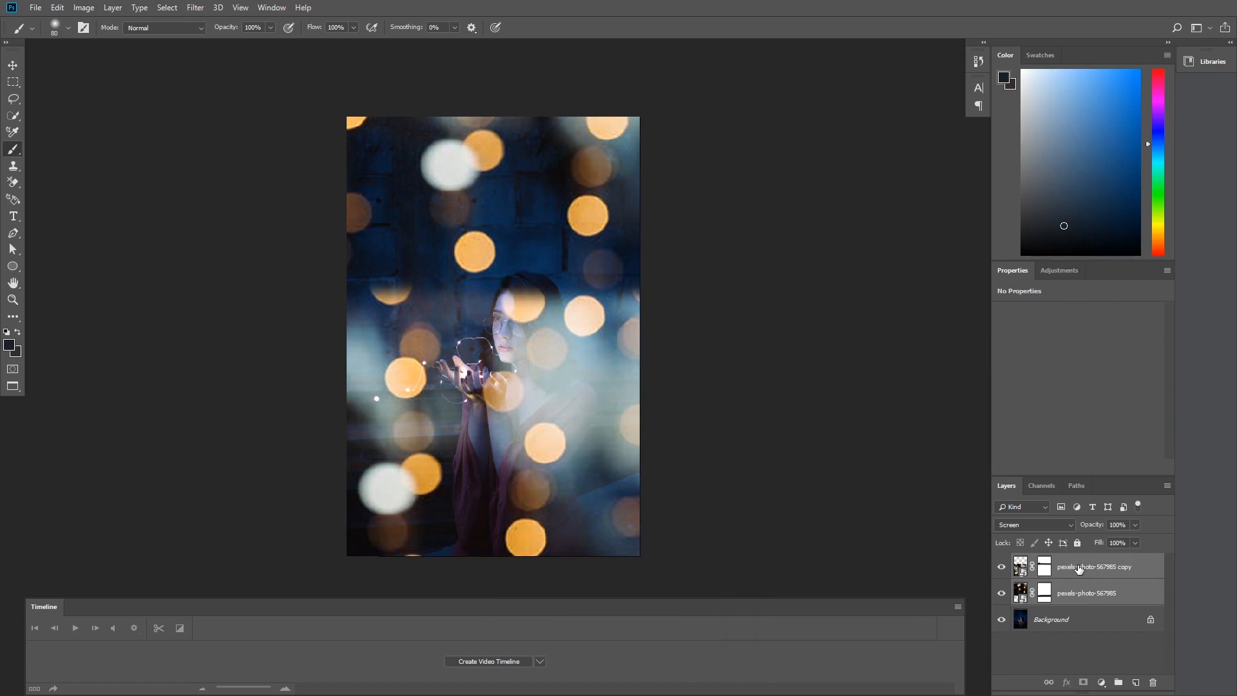
pyautogui.hotkey('ctrl', 'e')
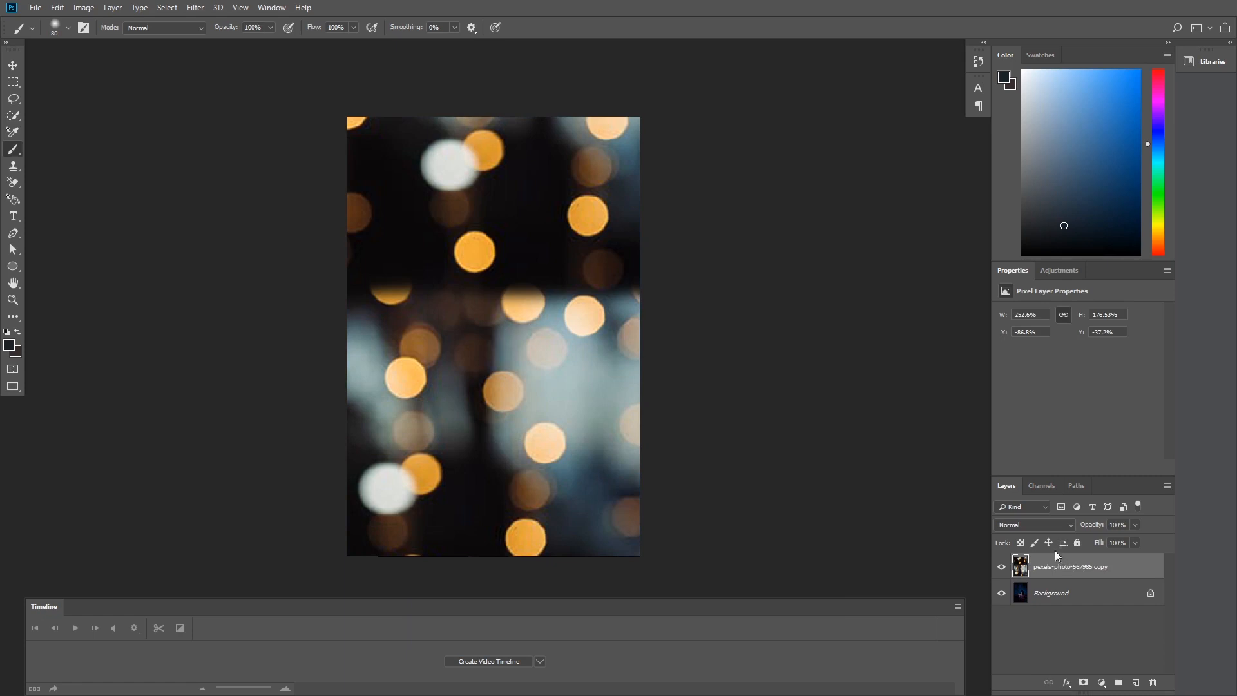
pyautogui.click(1041, 523)
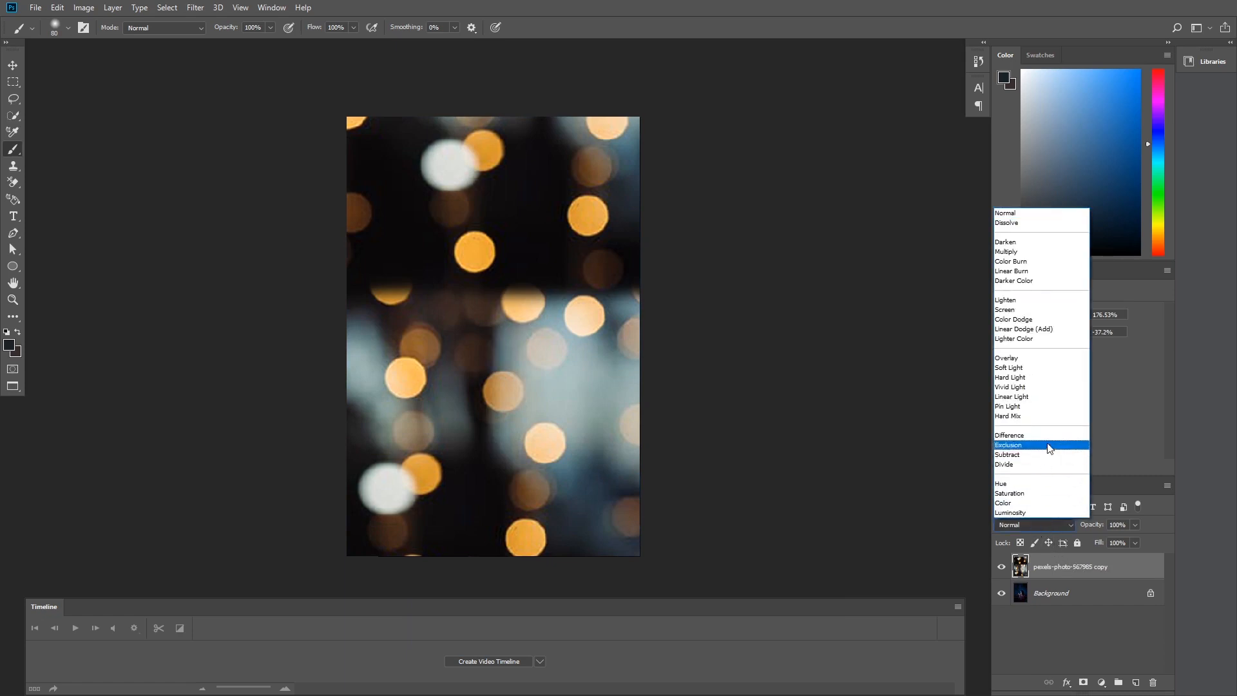
pyautogui.click(1034, 310)
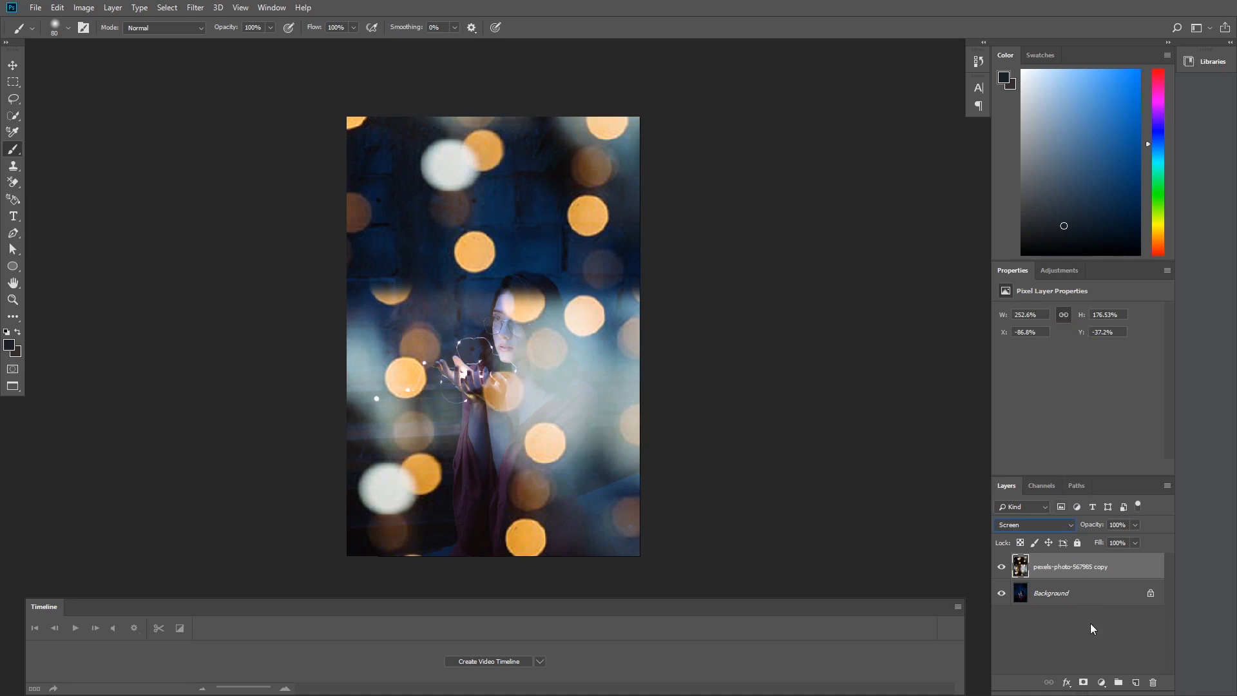
# Add a layer mask to the merged bokeh layer and dab black over the woman with a 700 px brush
pyautogui.click(1083, 682)
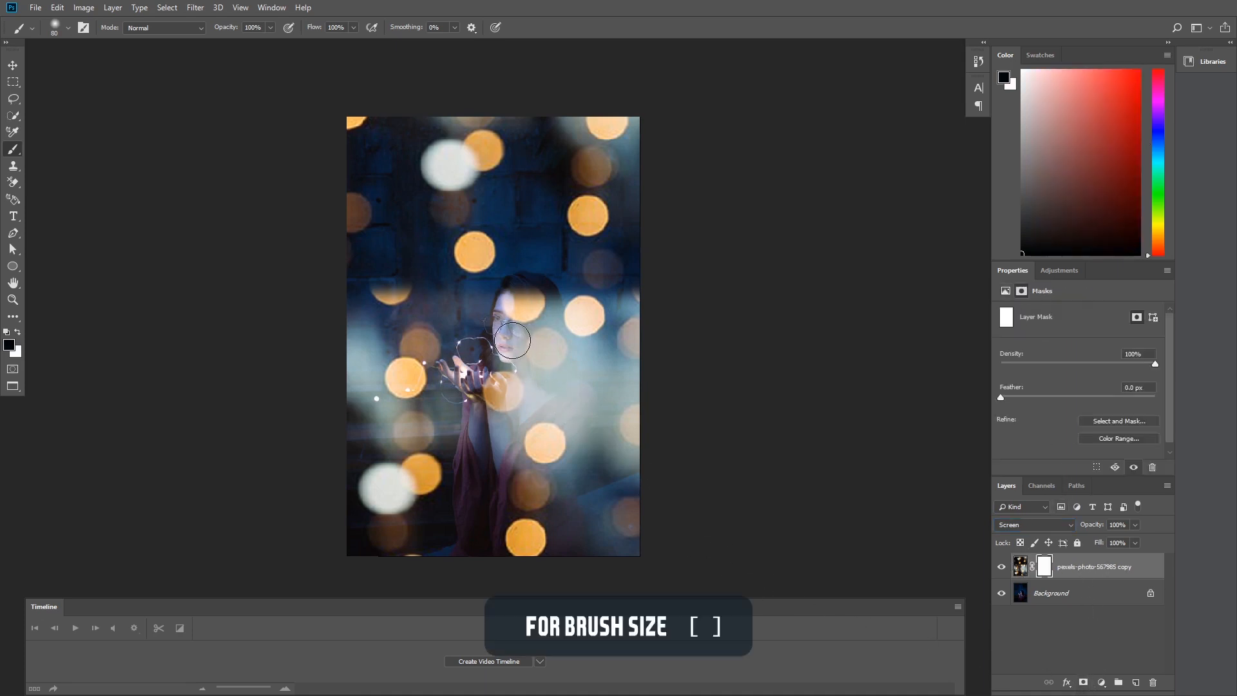
pyautogui.press(']')
pyautogui.press(']')
pyautogui.press(']')
pyautogui.press(']')
pyautogui.press(']')
pyautogui.press(']')
pyautogui.press(']')
pyautogui.press(']')
pyautogui.press(']')
pyautogui.press(']')
pyautogui.press(']')
pyautogui.press(']')
pyautogui.press(']')
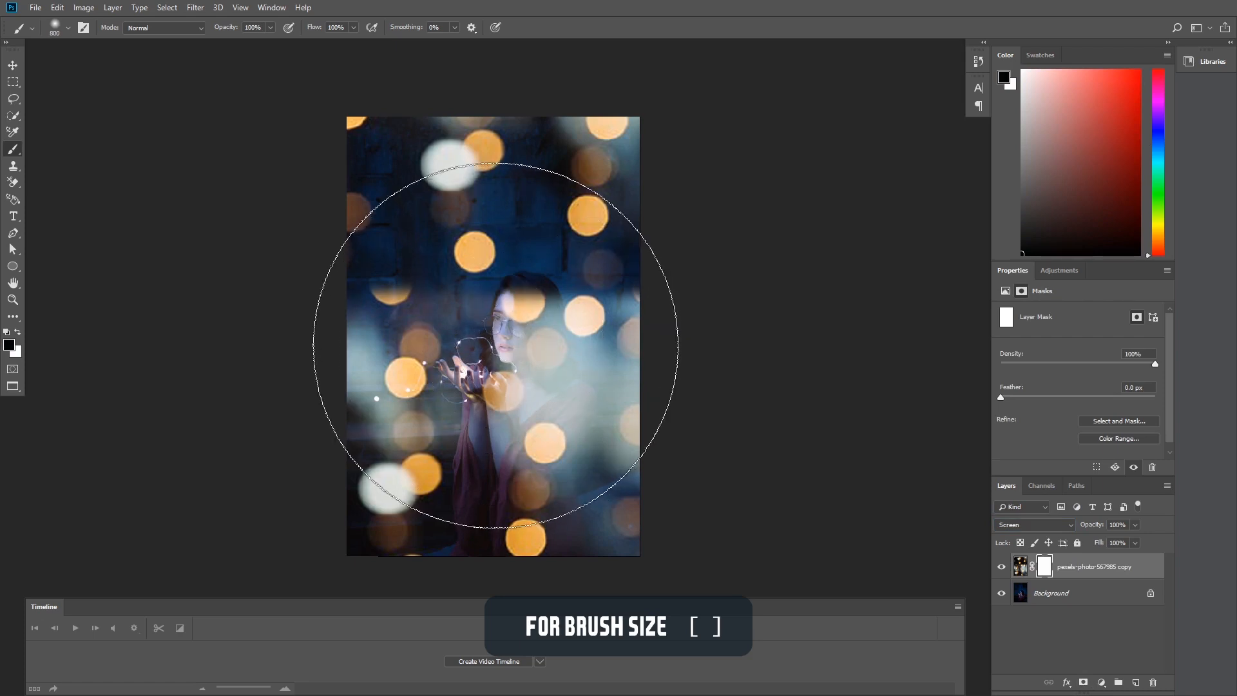
pyautogui.press('[')
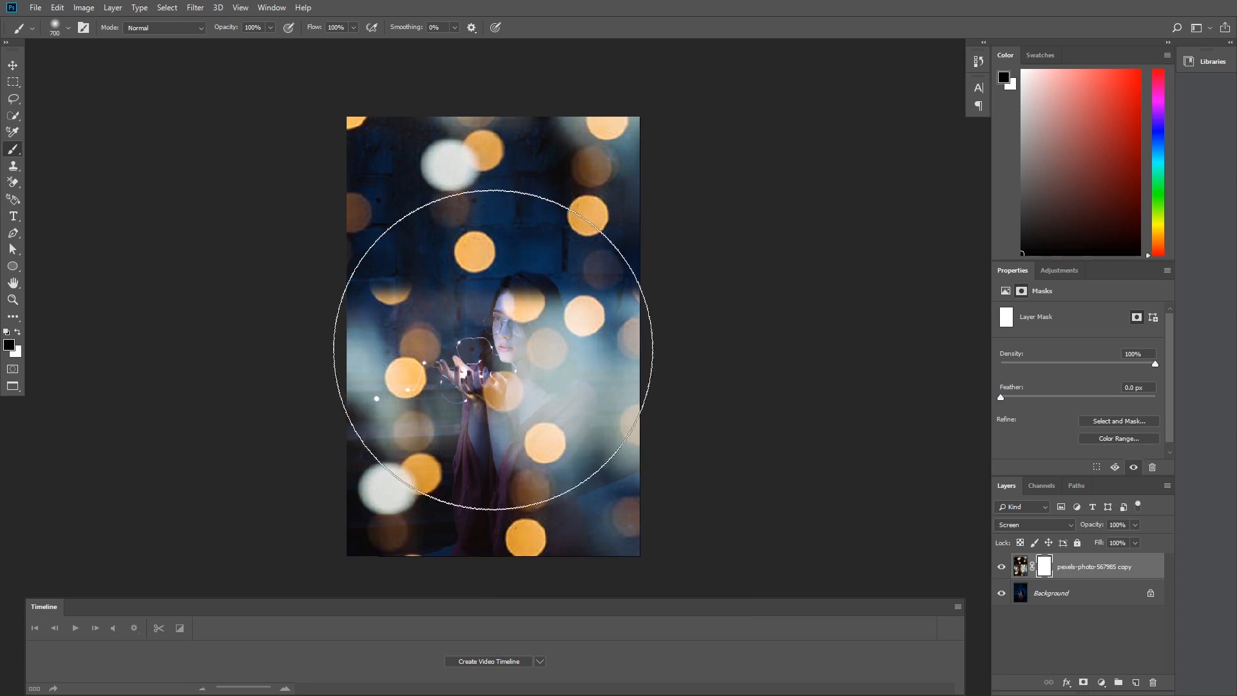
pyautogui.click(492, 346)
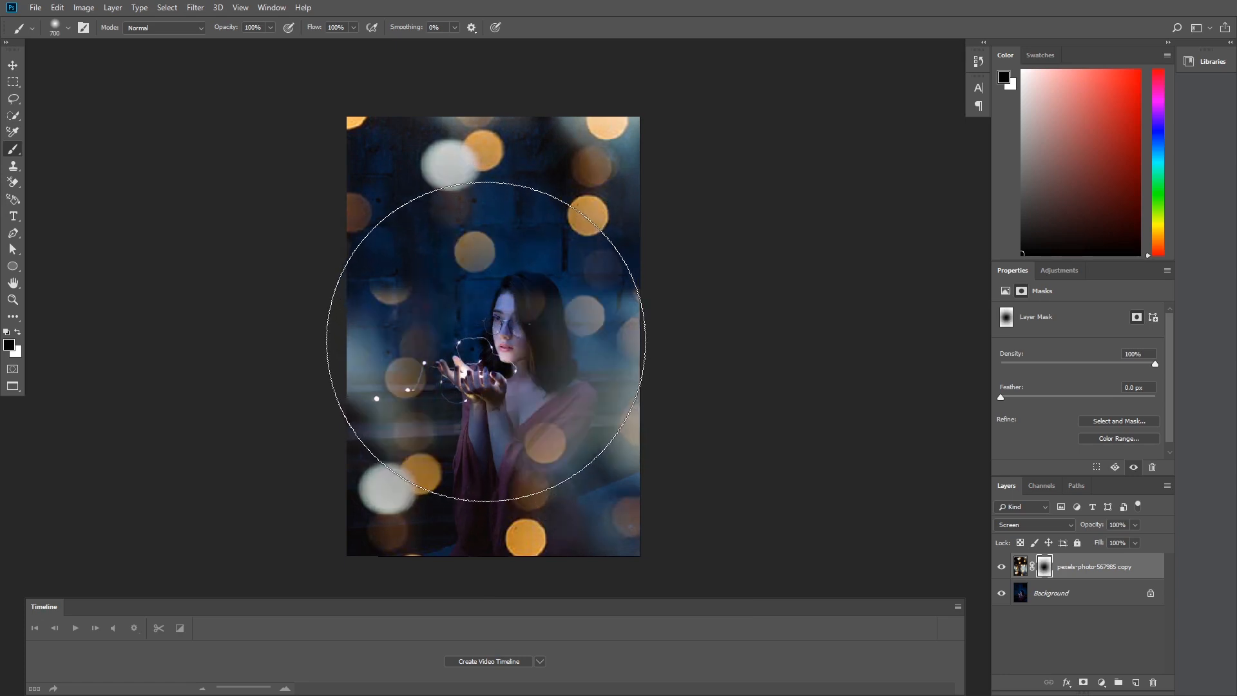
# Reduce the brush size to 500 and dab black around the woman's face and hands on the bokeh mask
pyautogui.press('[')
pyautogui.press('[')
pyautogui.click(485, 341)
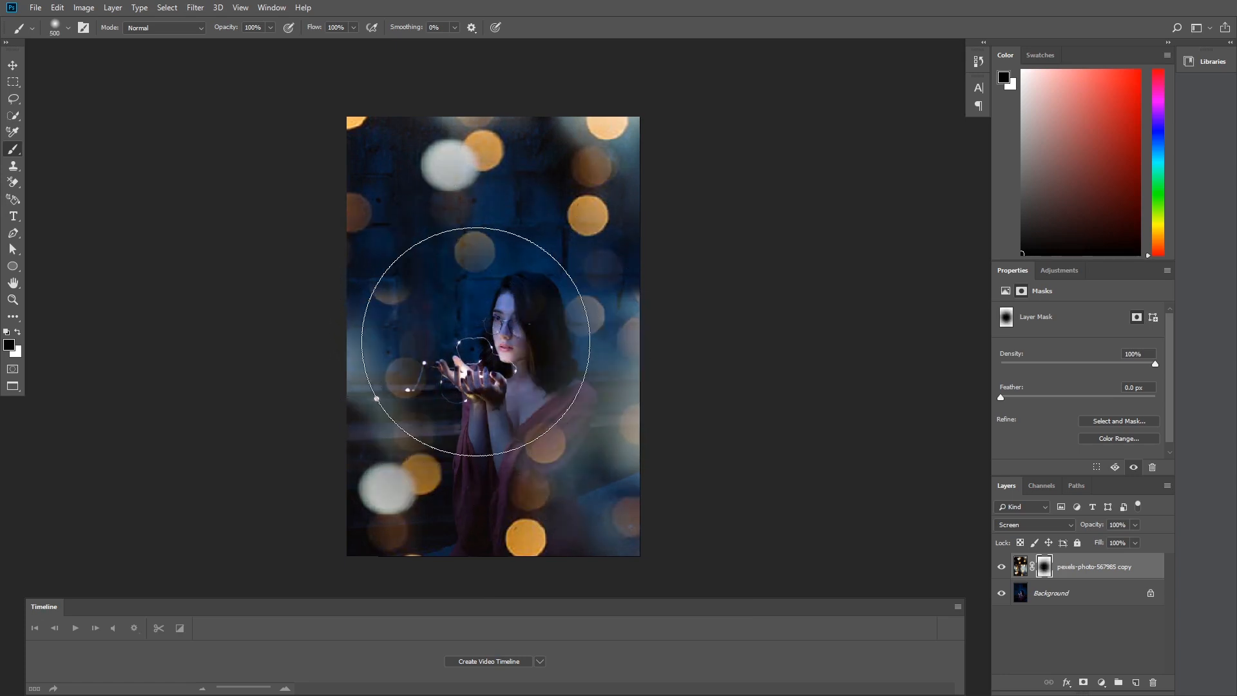
pyautogui.click(476, 341)
pyautogui.click(517, 341)
pyautogui.click(493, 342)
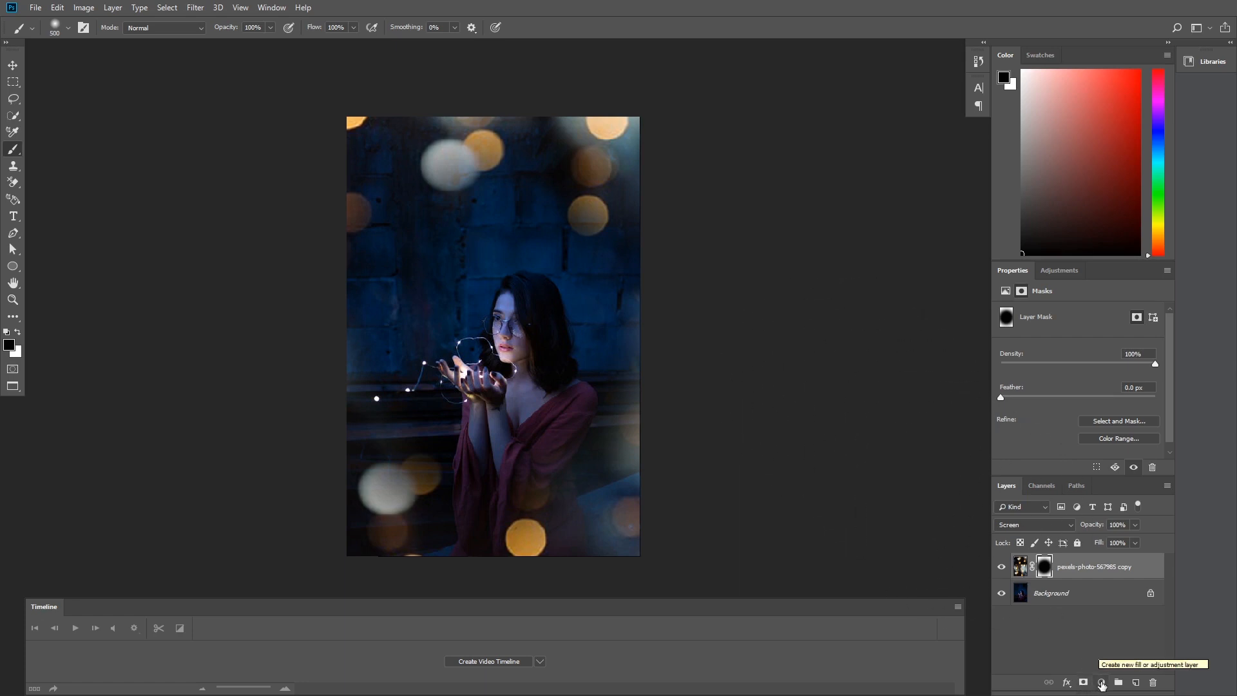
# Add a Solid Color fill layer in orange-red #ff3600 above the bokeh layer
pyautogui.click(1101, 683)
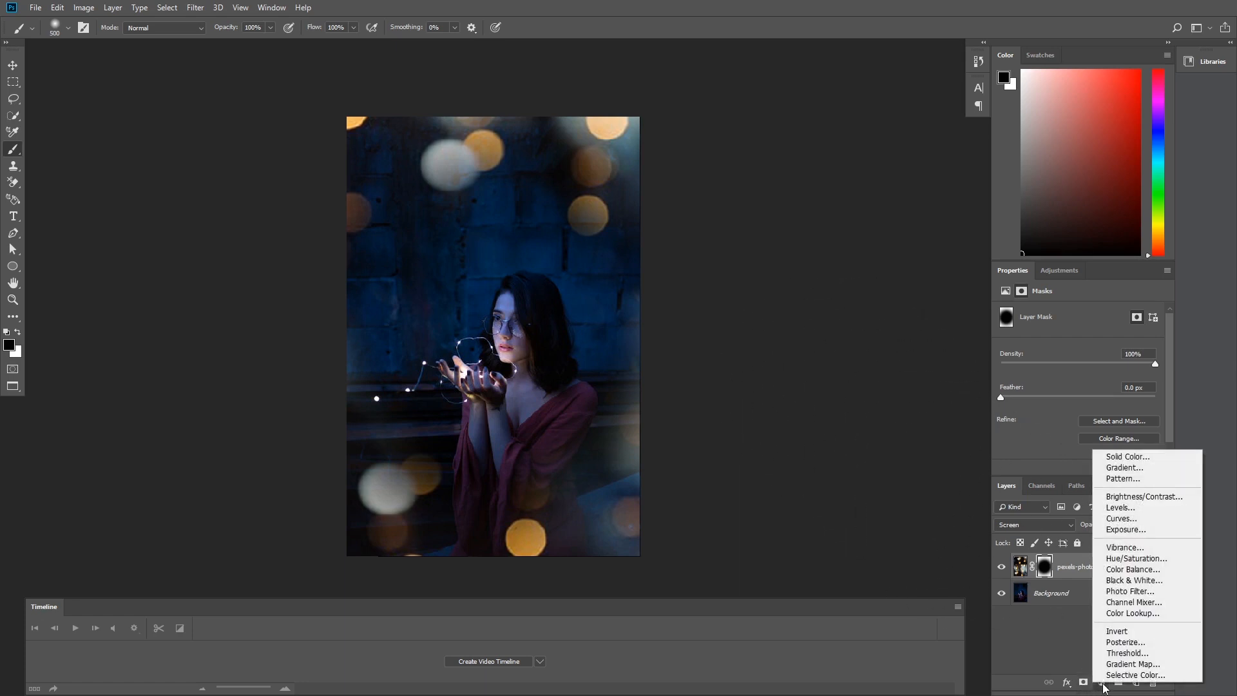
pyautogui.click(1160, 458)
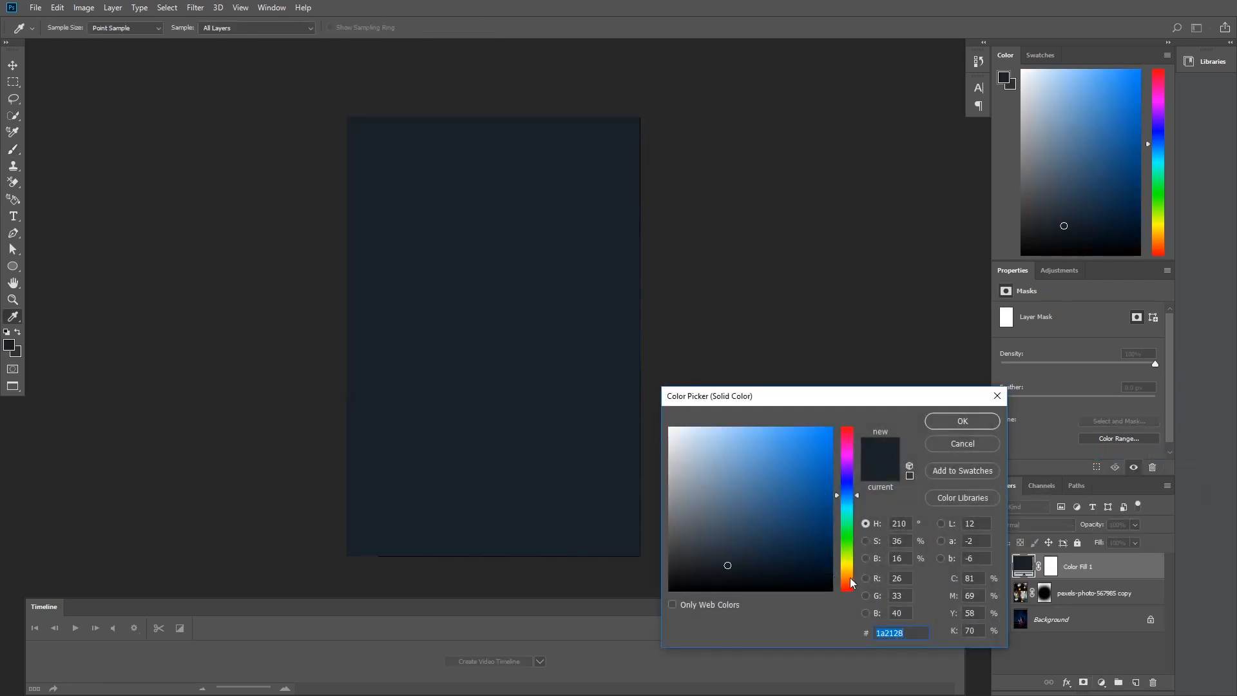
pyautogui.click(850, 586)
pyautogui.click(831, 428)
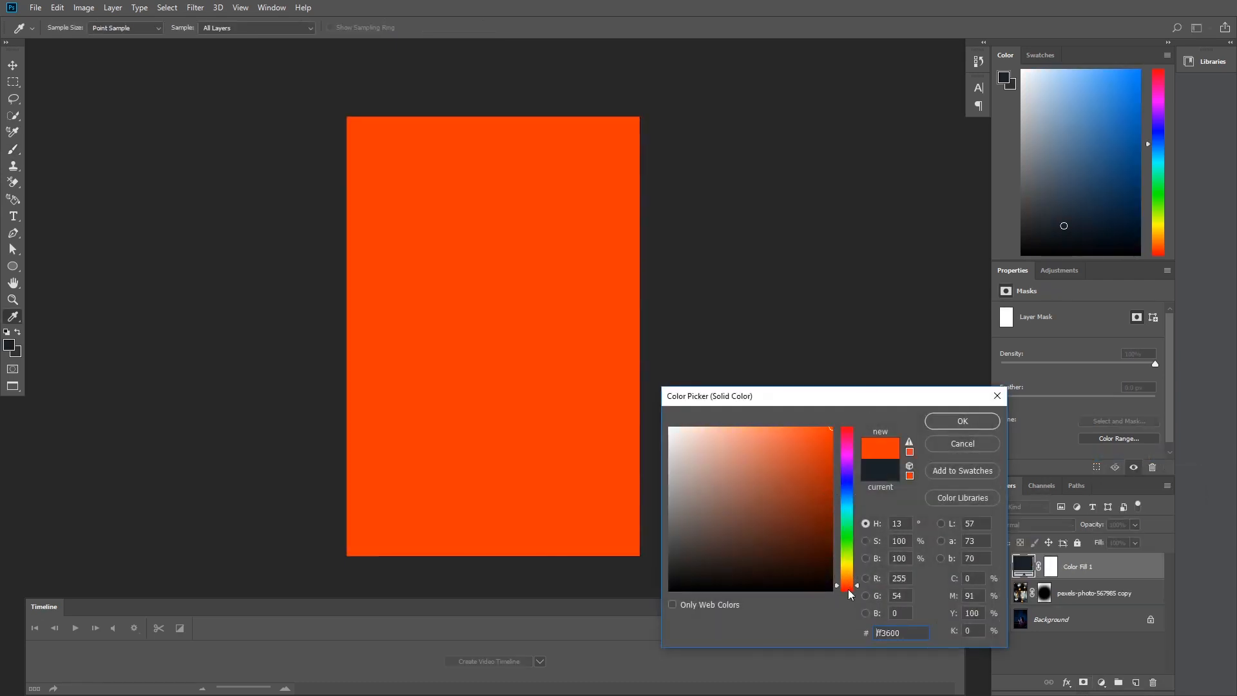
pyautogui.click(972, 422)
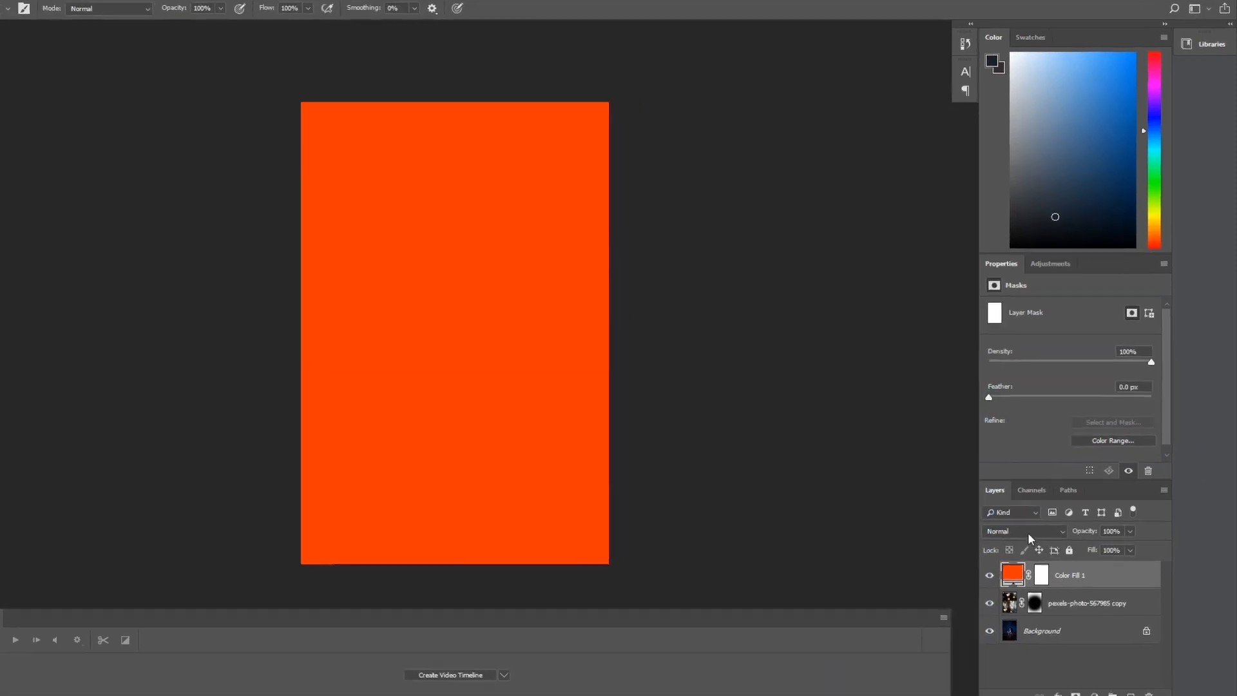
# Set the colour fill layer's blend mode to Color Burn at 16% opacity and compare the image with and without it
pyautogui.click(1027, 532)
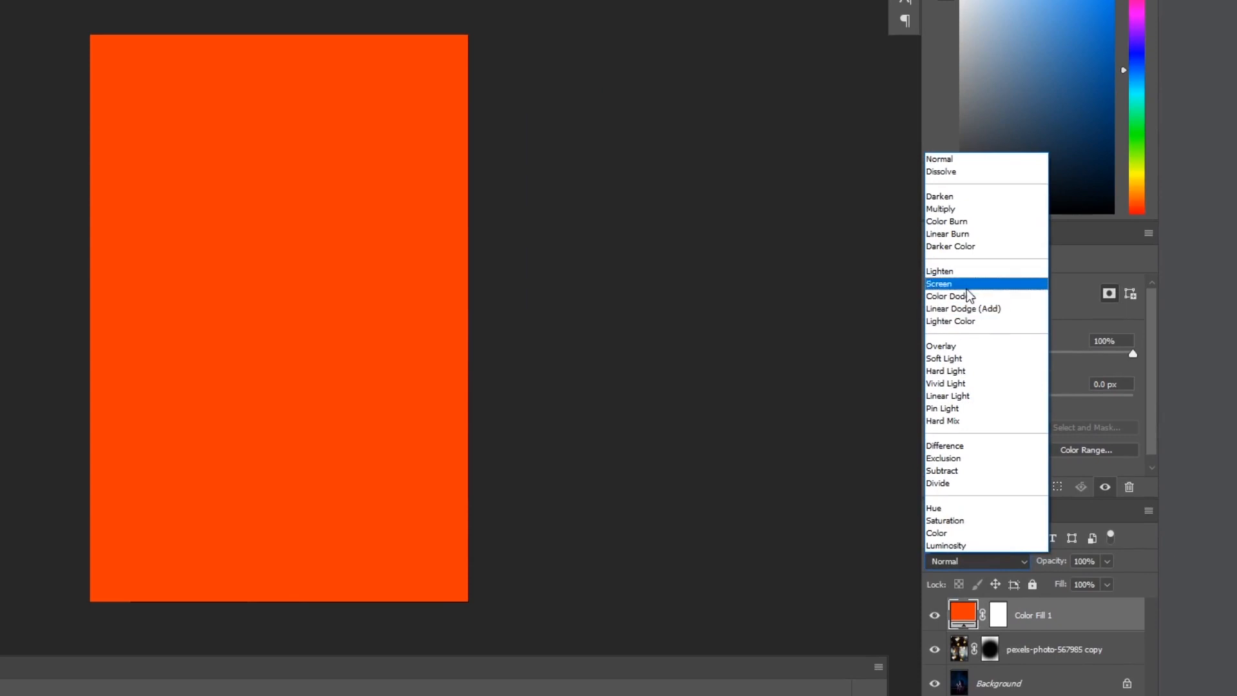
pyautogui.click(973, 221)
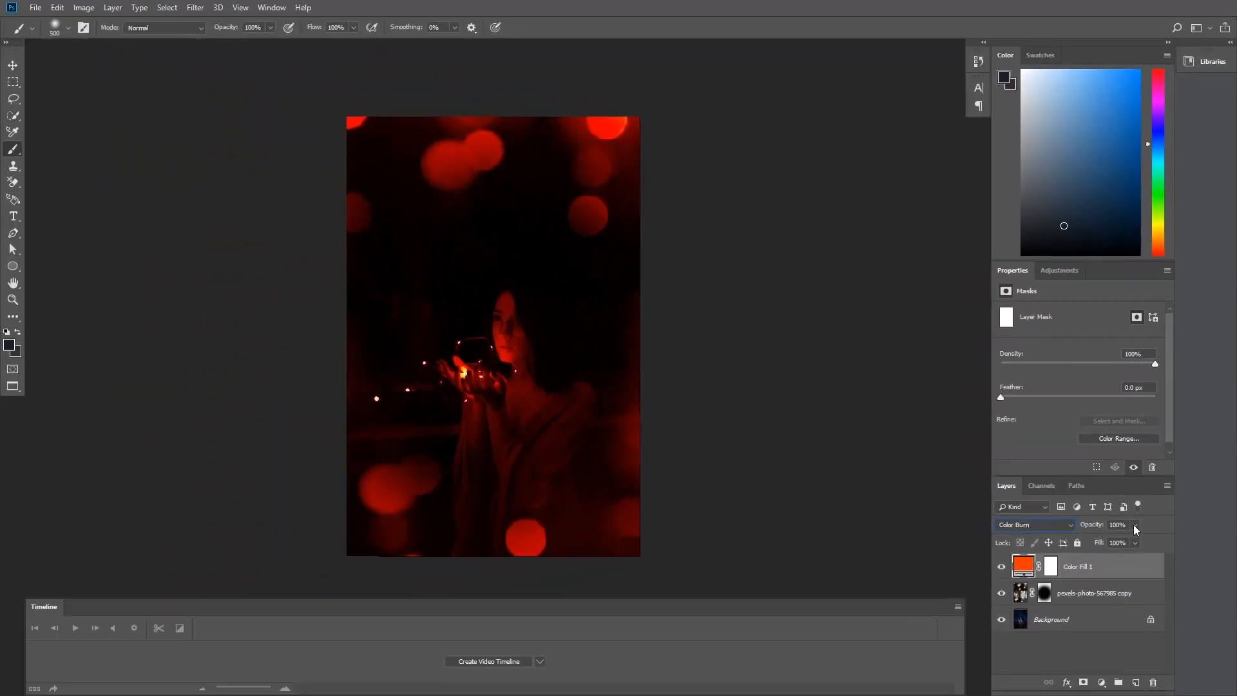
pyautogui.click(1104, 581)
pyautogui.moveTo(1086, 538); pyautogui.dragTo(1085, 538)
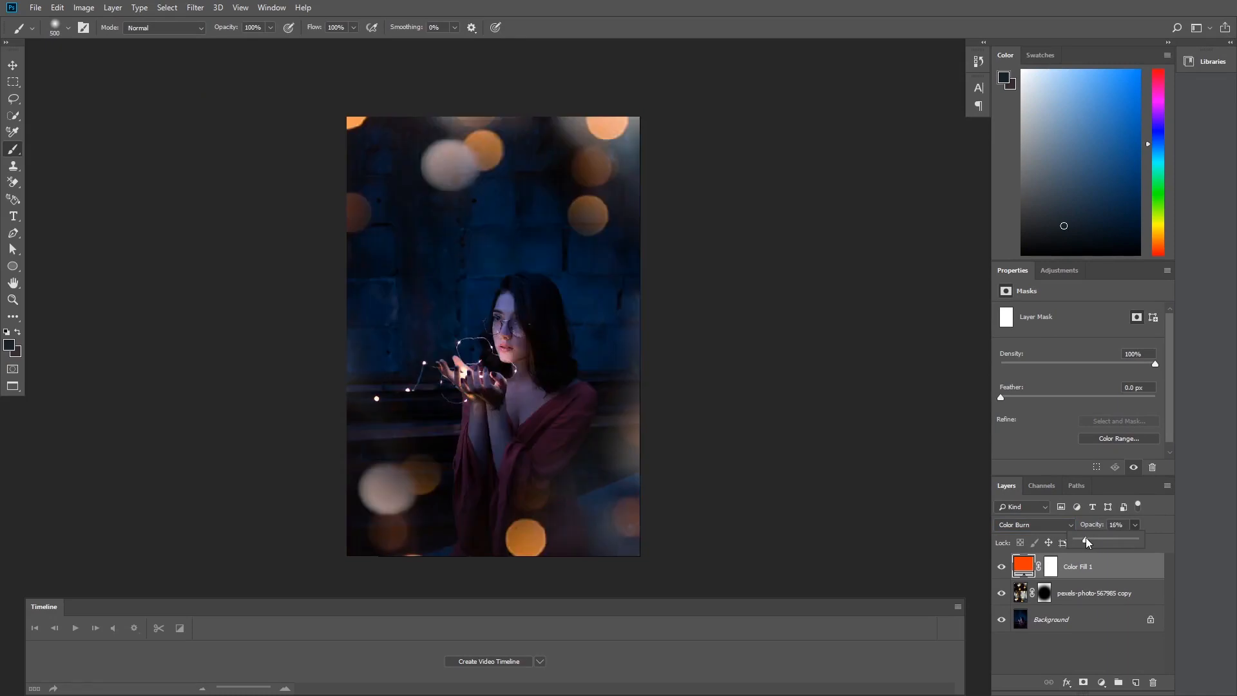
pyautogui.click(1095, 648)
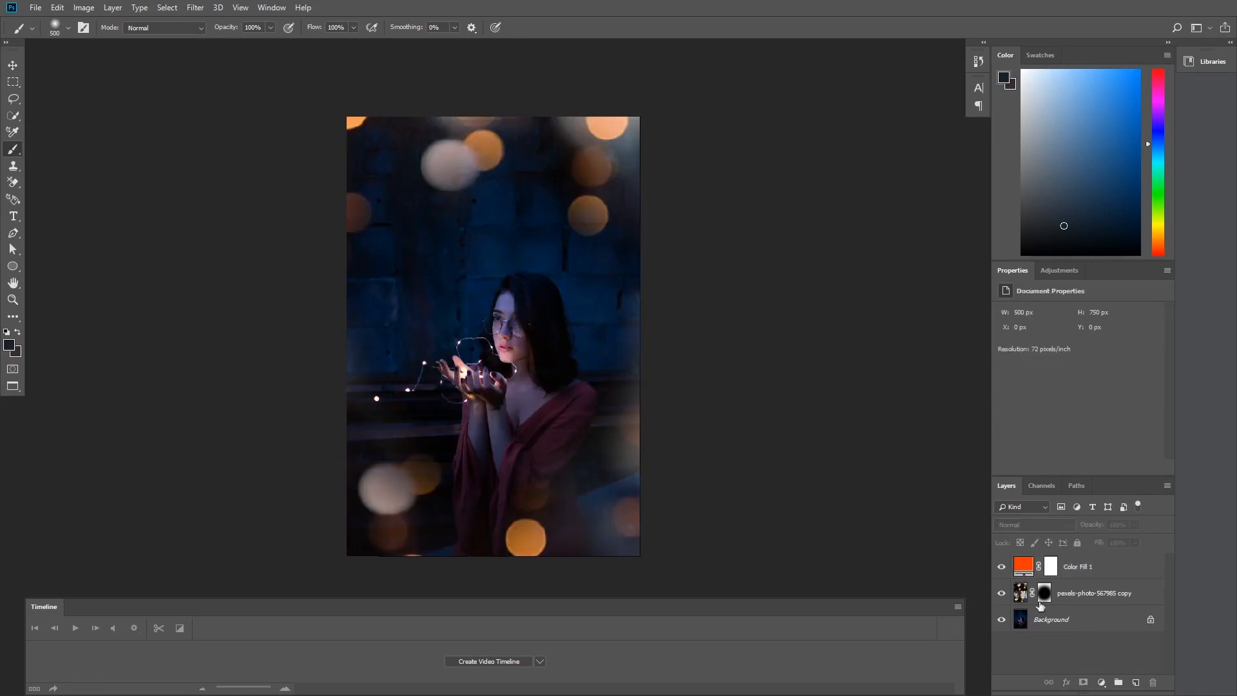
pyautogui.click(1004, 568)
pyautogui.click(1004, 568)
# Add a Hue/Saturation adjustment layer with Saturation +25 and compare the image with and without it
pyautogui.click(1101, 681)
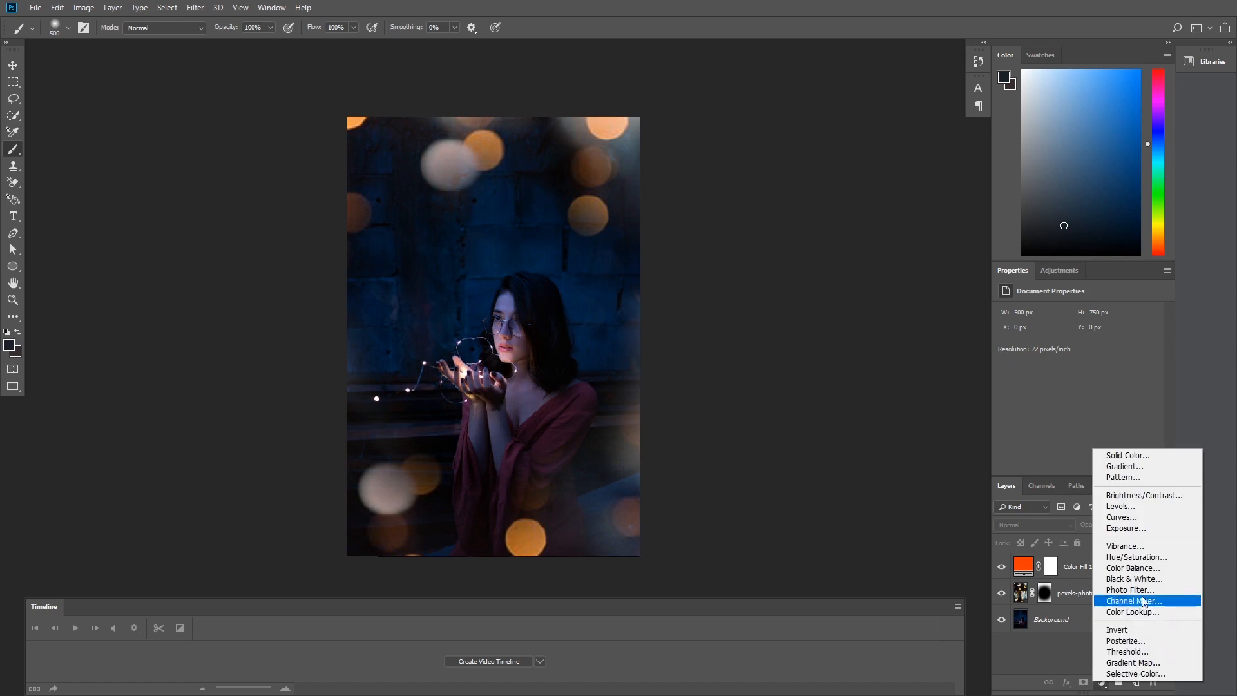
pyautogui.click(1192, 559)
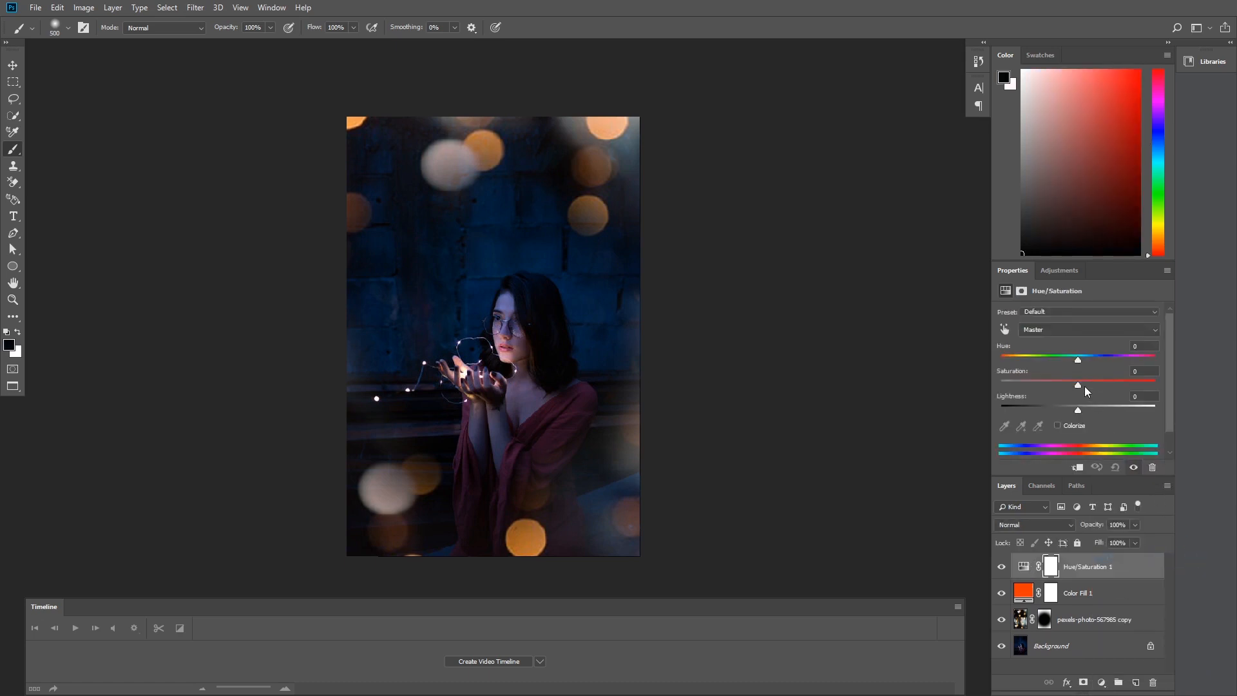
pyautogui.moveTo(1080, 384); pyautogui.dragTo(1081, 383)
pyautogui.click(1001, 567)
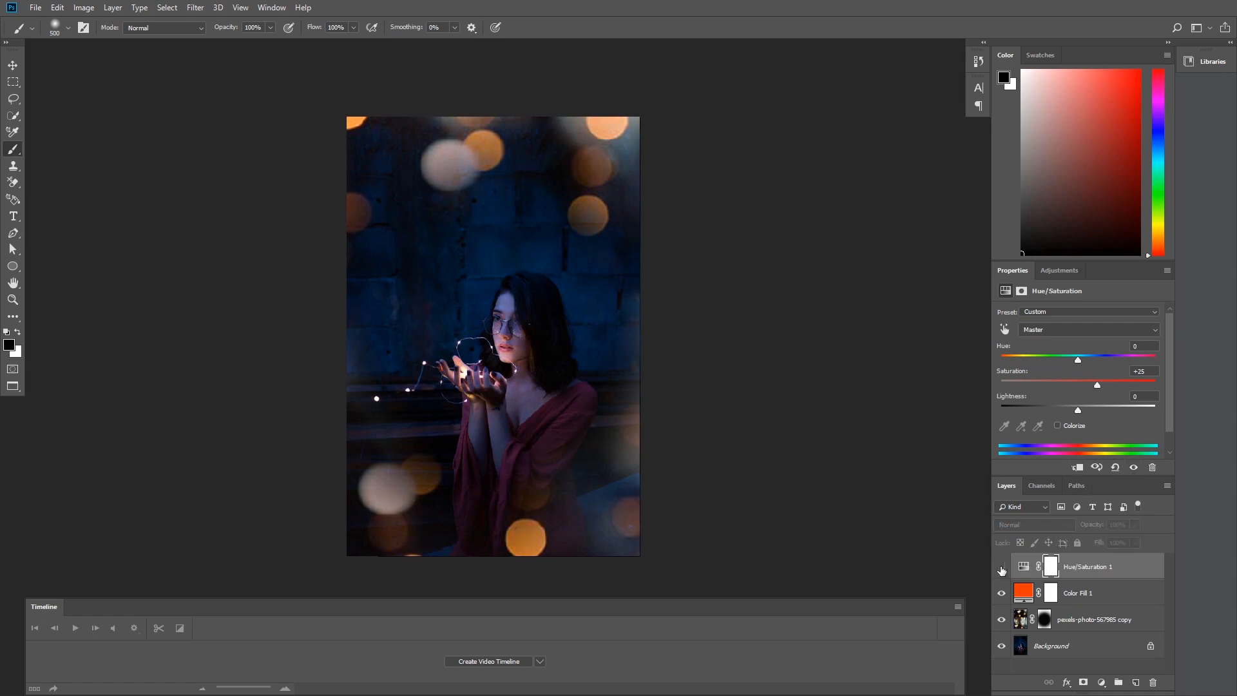
pyautogui.click(1001, 568)
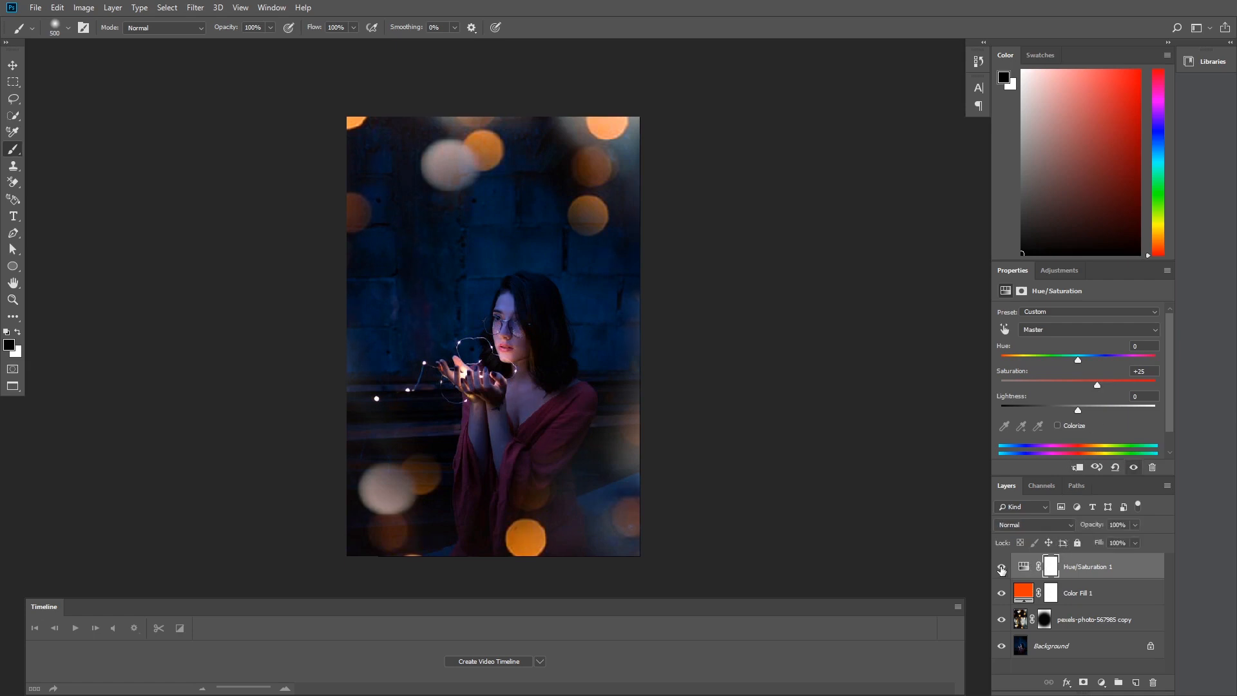
pyautogui.click(1001, 568)
pyautogui.click(1002, 568)
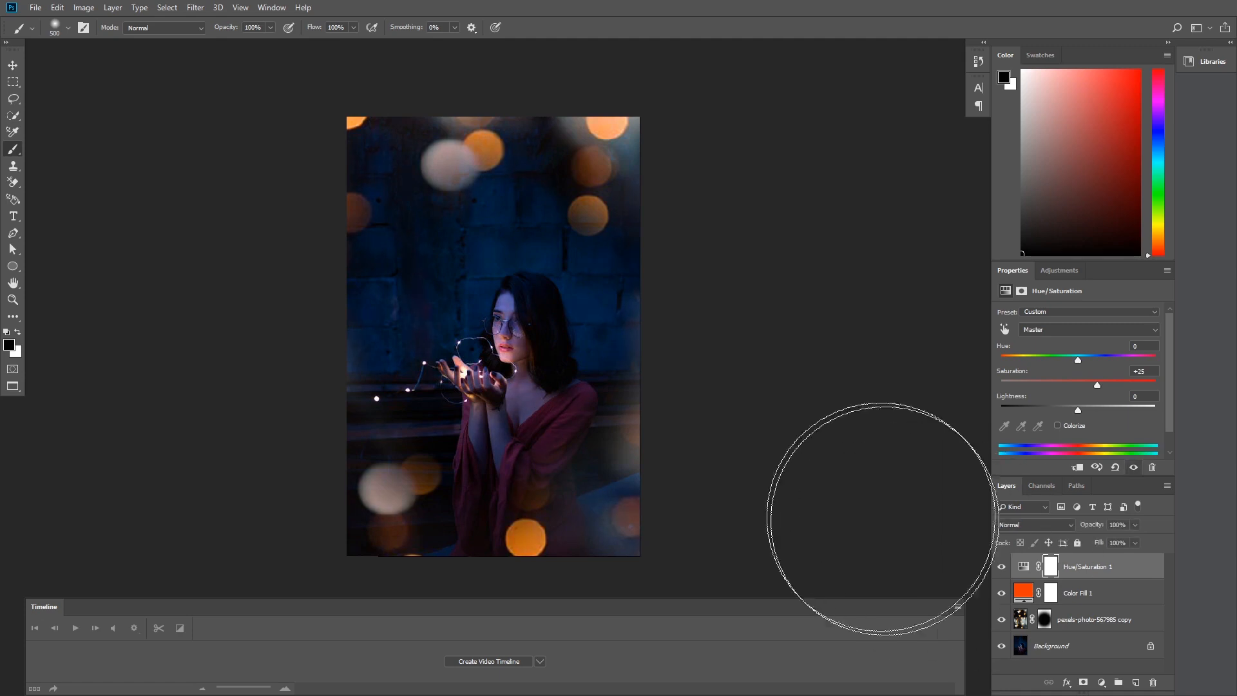
# Switch to the Move tool and examine the finished portrait with its bokeh lights at a closer zoom
pyautogui.press('v')
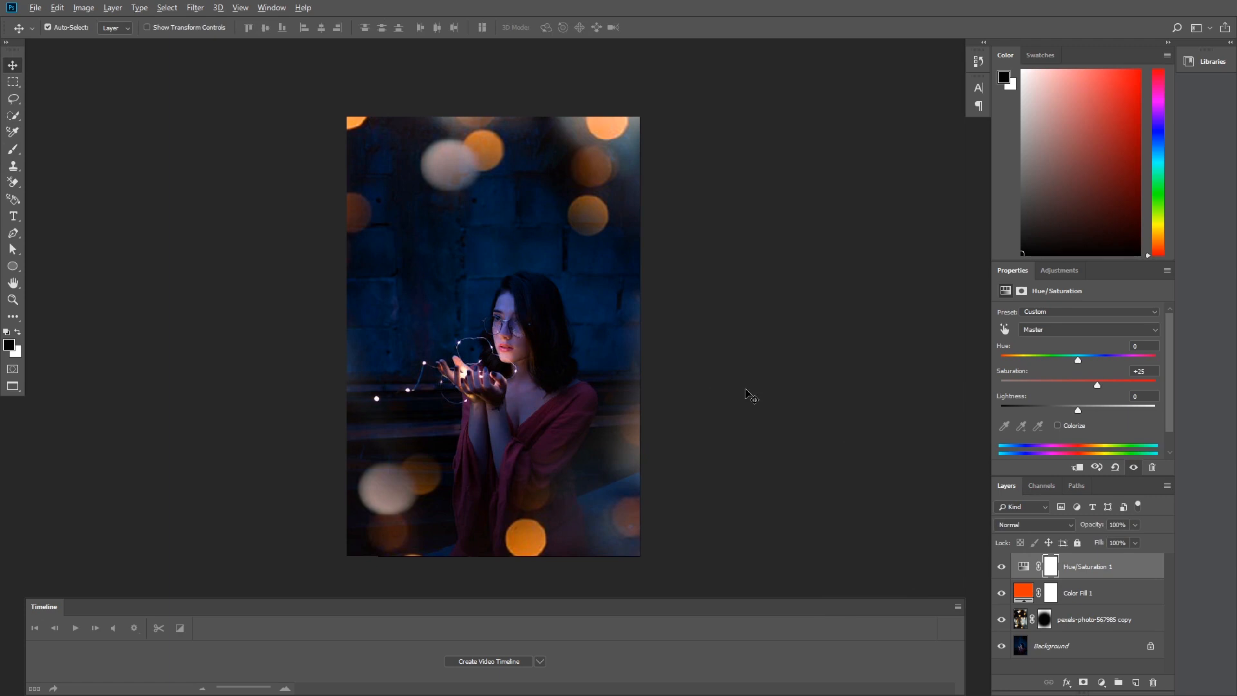
pyautogui.scroll(1, 746, 390)
pyautogui.scroll(-1, 745, 390)
pyautogui.hscroll(1, 745, 390)
pyautogui.hscroll(-3, 745, 390)
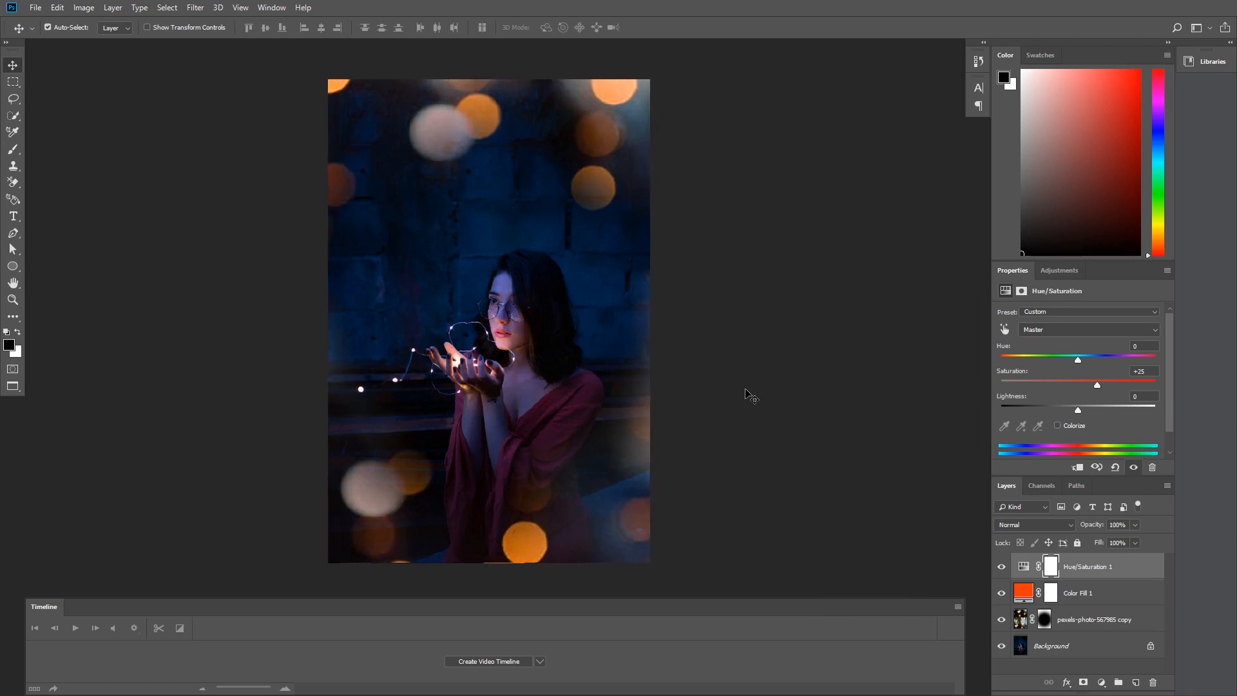
pyautogui.scroll(1, 746, 390)
pyautogui.scroll(1, 746, 390)
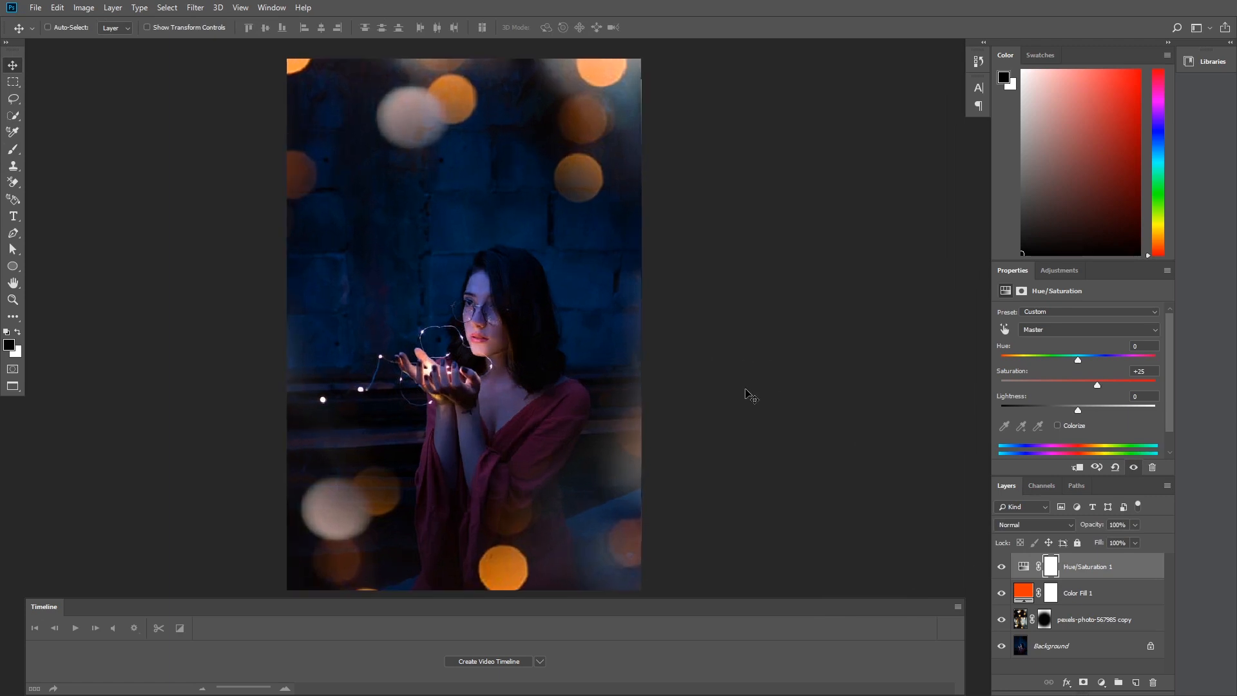
pyautogui.hscroll(-1, 746, 390)
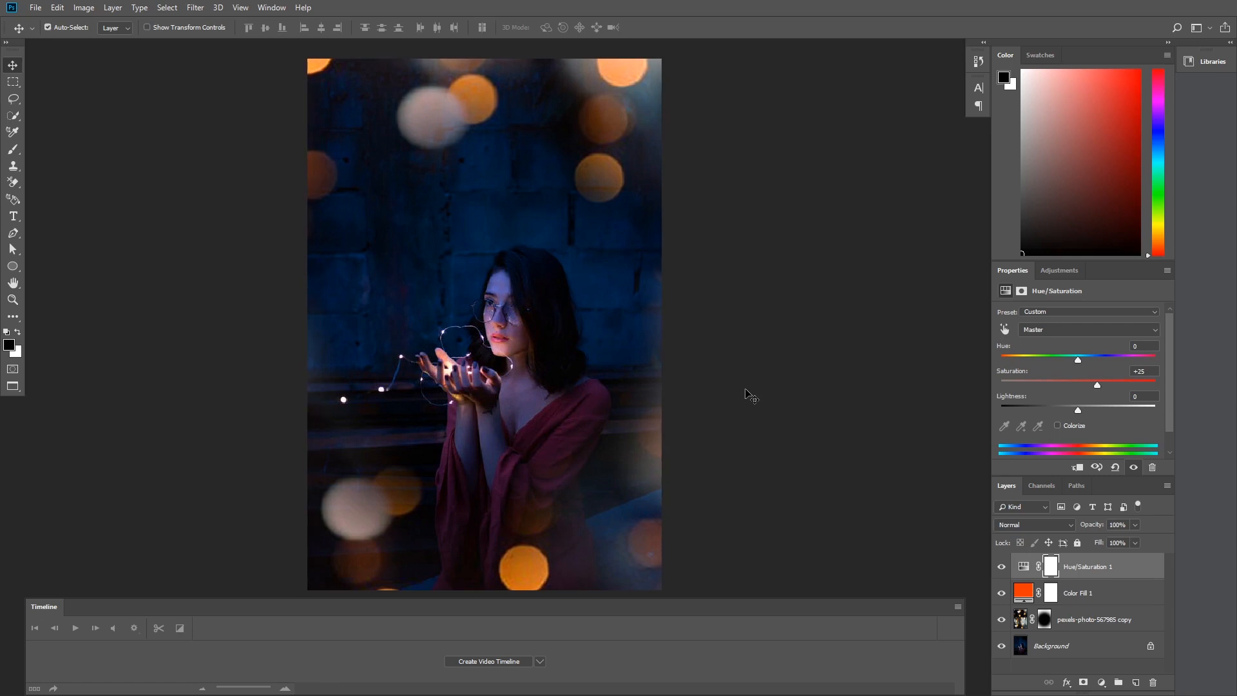